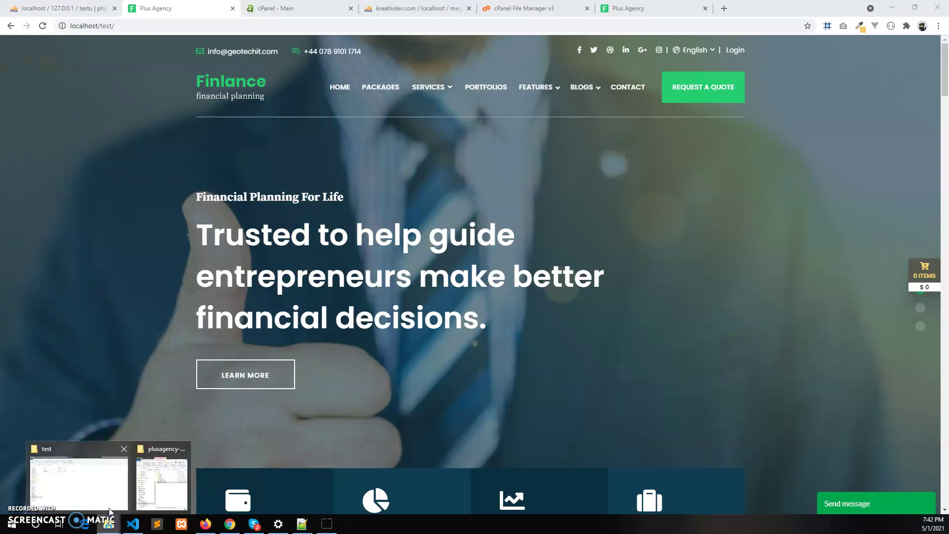
- Paste updater-3.0-3.1.zip into the htdocs\test folder
{"action": "left_click", "coordinate": [94, 480]}
{"action": "left_click", "coordinate": [171, 191]}
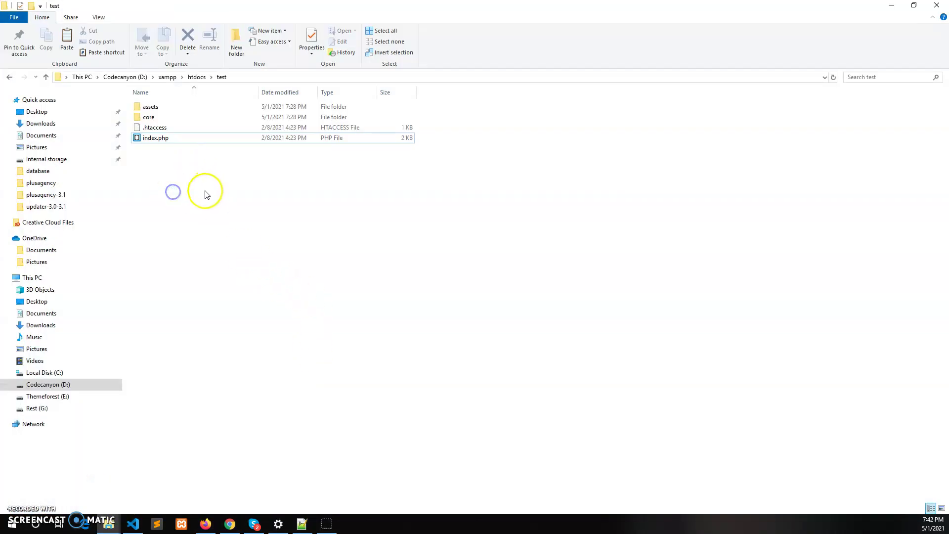
{"action": "left_click", "coordinate": [205, 191]}
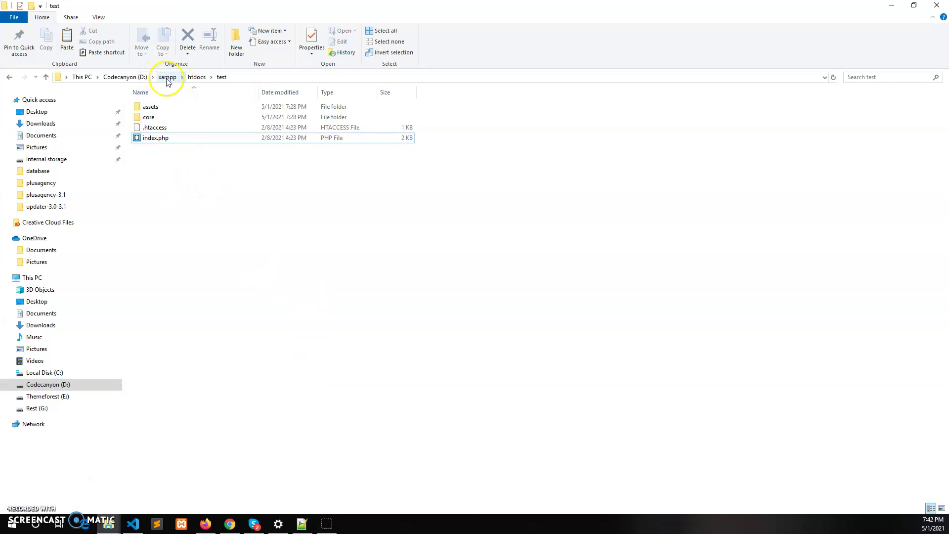
{"action": "left_click", "coordinate": [222, 191]}
{"action": "key", "text": "ctrl+v"}
- Extract the archive there as an updater folder, then delete the zip
{"action": "right_click", "coordinate": [206, 151]}
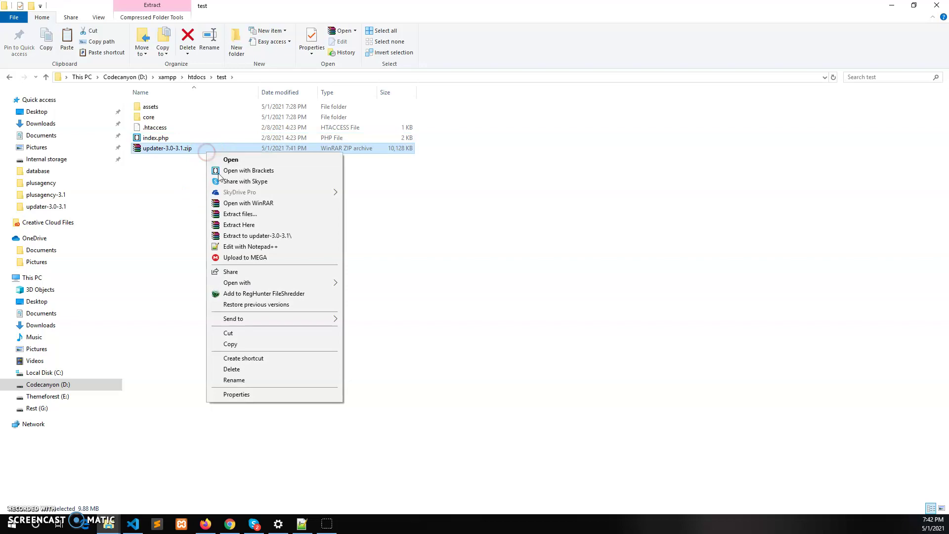
{"action": "left_click", "coordinate": [237, 226]}
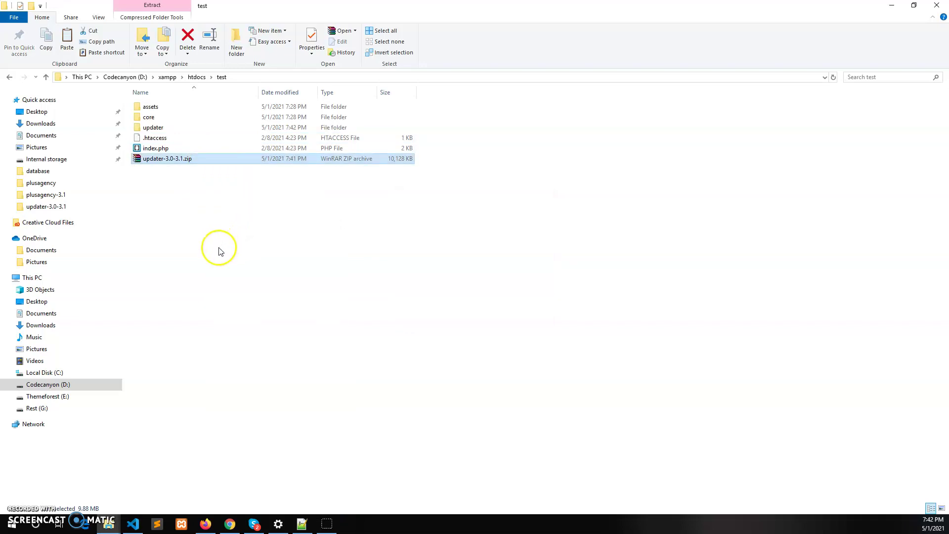
{"action": "right_click", "coordinate": [200, 159]}
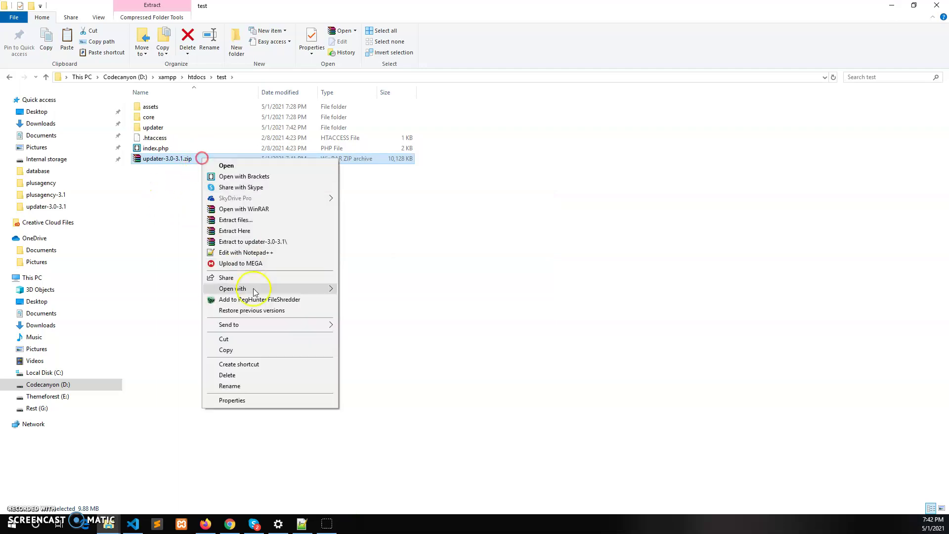
{"action": "left_click", "coordinate": [241, 375]}
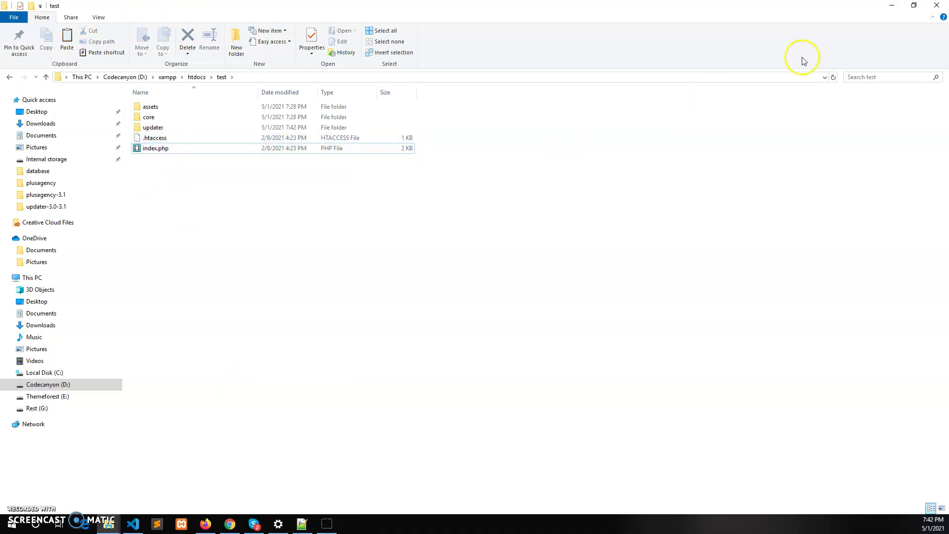
- Load localhost/test/updater in Chrome and read through its four Terms & Conditions
{"action": "left_click", "coordinate": [892, 7]}
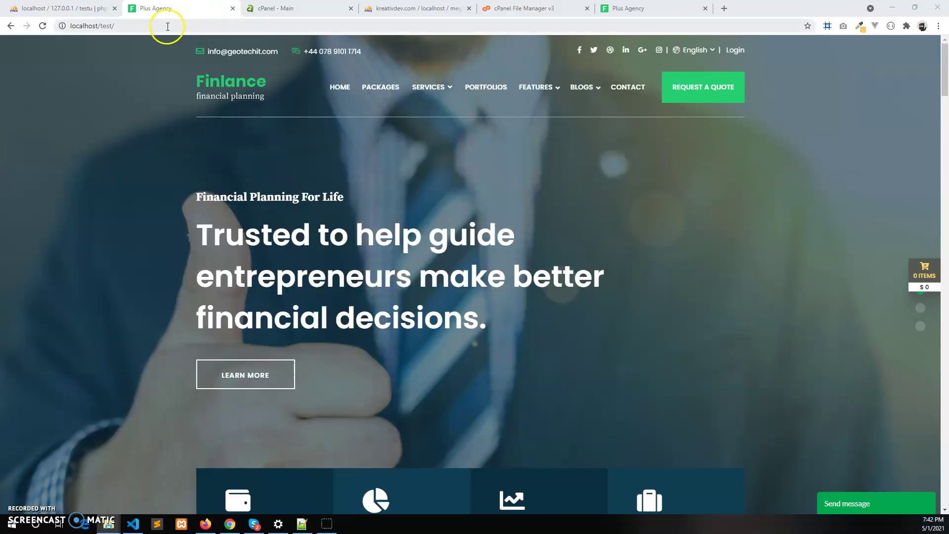
{"action": "left_click", "coordinate": [169, 26]}
{"action": "left_click", "coordinate": [169, 26]}
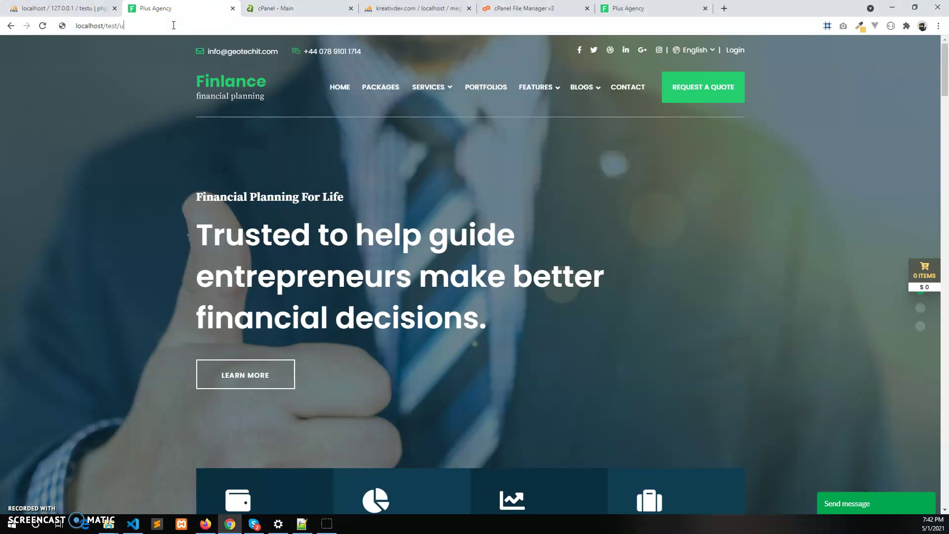
{"action": "type", "text": "updater"}
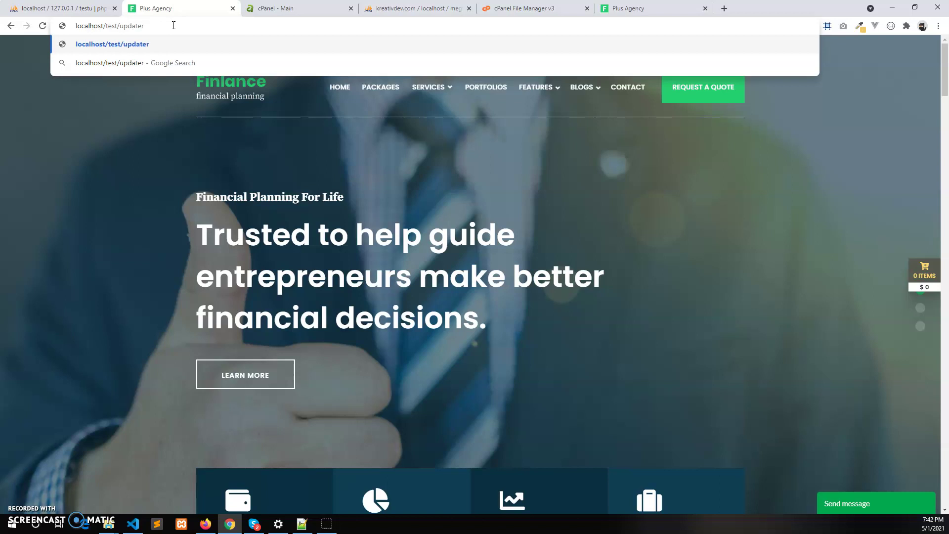
{"action": "key", "text": "Return"}
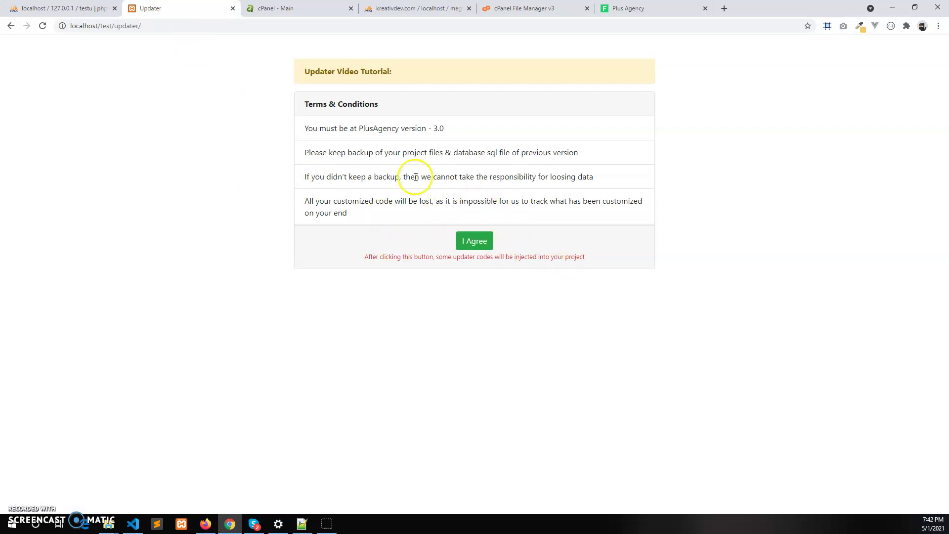
{"action": "left_click_drag", "start_coordinate": [304, 128], "coordinate": [362, 216]}
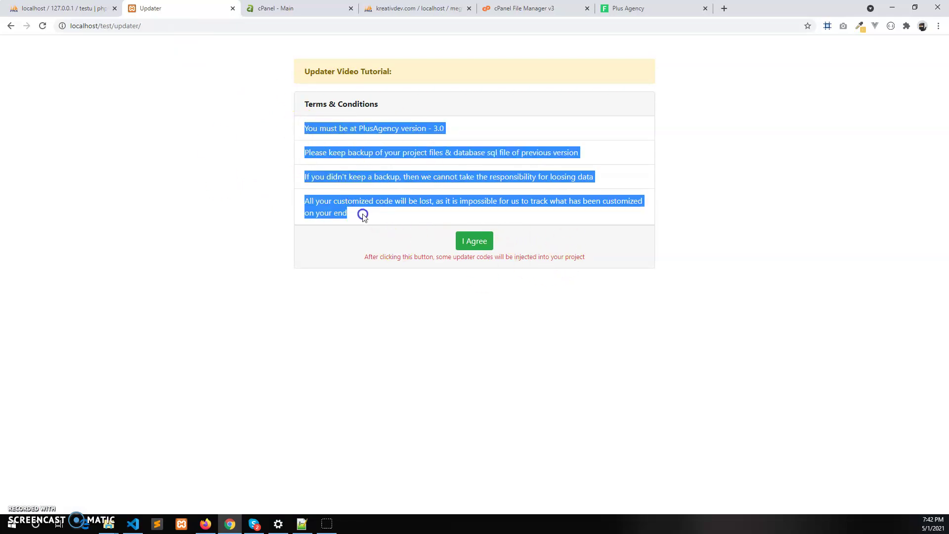
{"action": "left_click", "coordinate": [363, 215]}
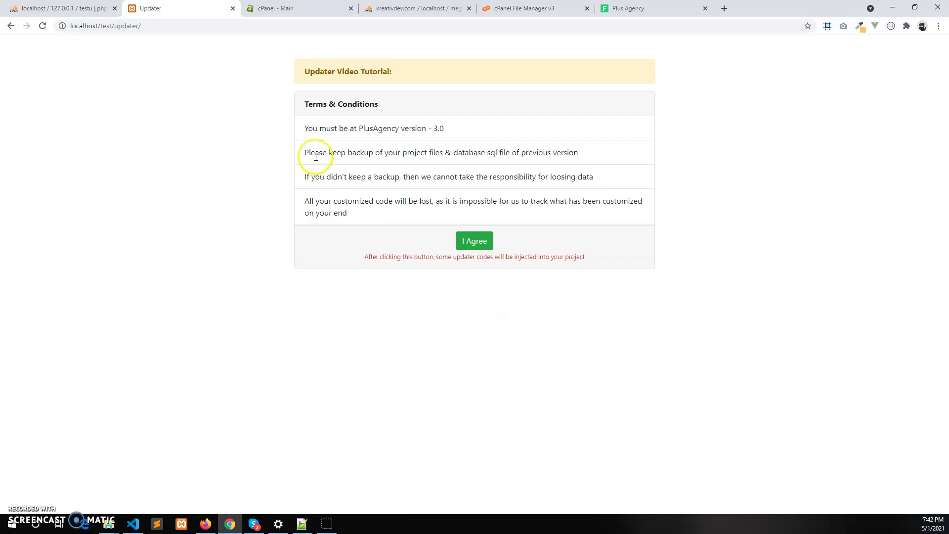
{"action": "left_click_drag", "start_coordinate": [303, 128], "coordinate": [364, 177]}
{"action": "left_click", "coordinate": [392, 238]}
- Agree to the terms to inject updater codes, and check the Composer.exe download page
{"action": "left_click", "coordinate": [476, 243]}
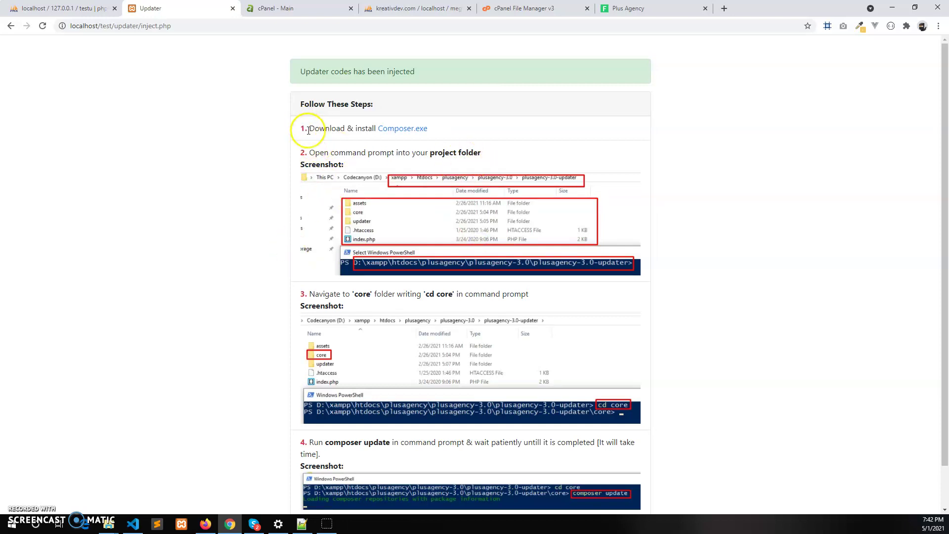
{"action": "right_click", "coordinate": [403, 136]}
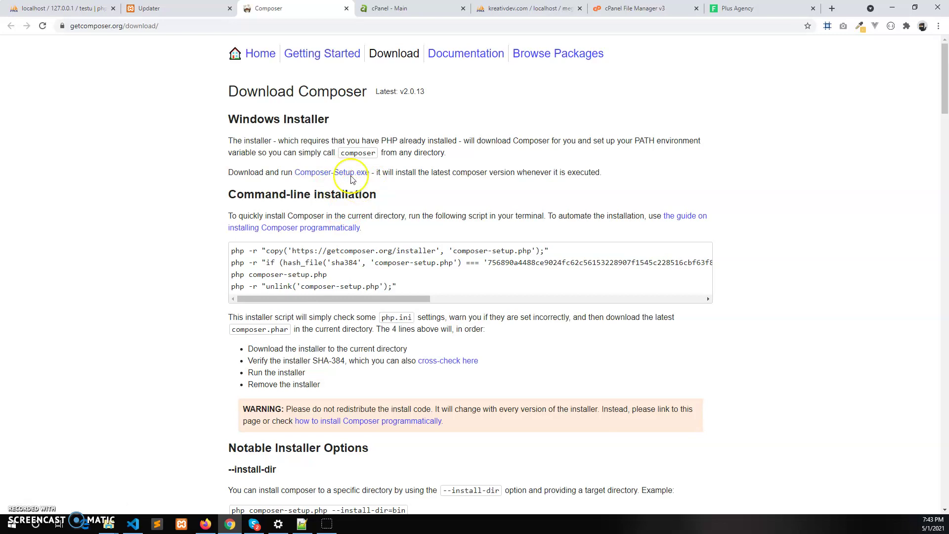
{"action": "left_click", "coordinate": [346, 9]}
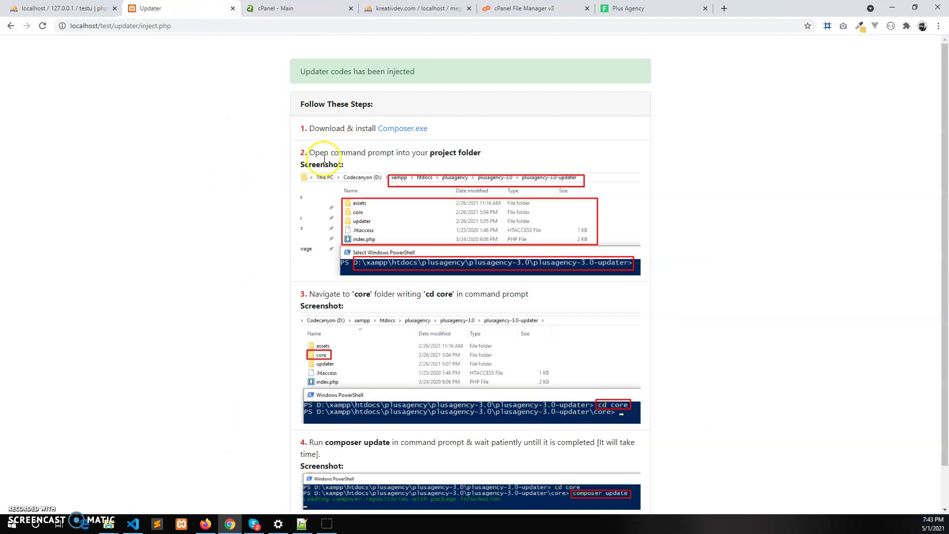
- Read through the setup steps, including step 2's command prompt instruction
{"action": "scroll", "coordinate": [340, 141], "scroll_direction": "down", "scroll_amount": 1}
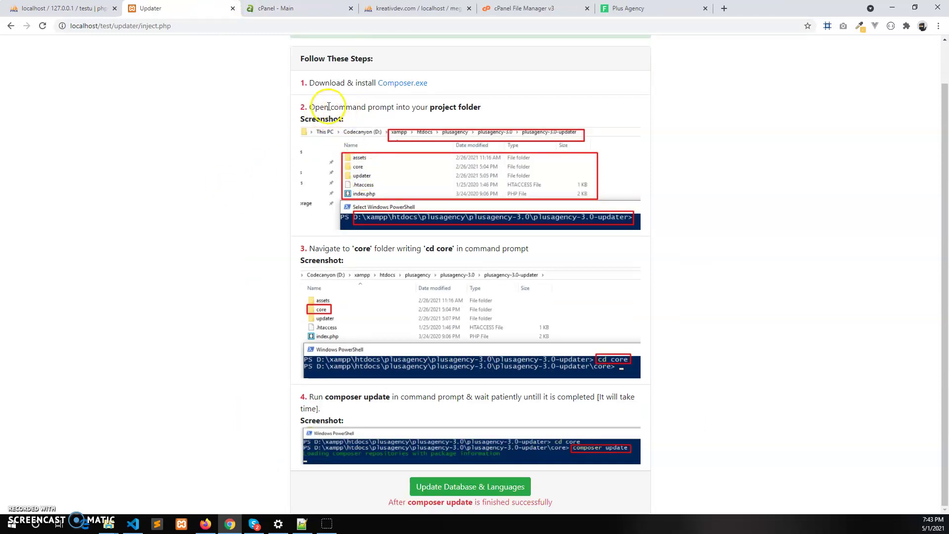
{"action": "left_click_drag", "start_coordinate": [328, 106], "coordinate": [430, 106]}
{"action": "left_click", "coordinate": [476, 115]}
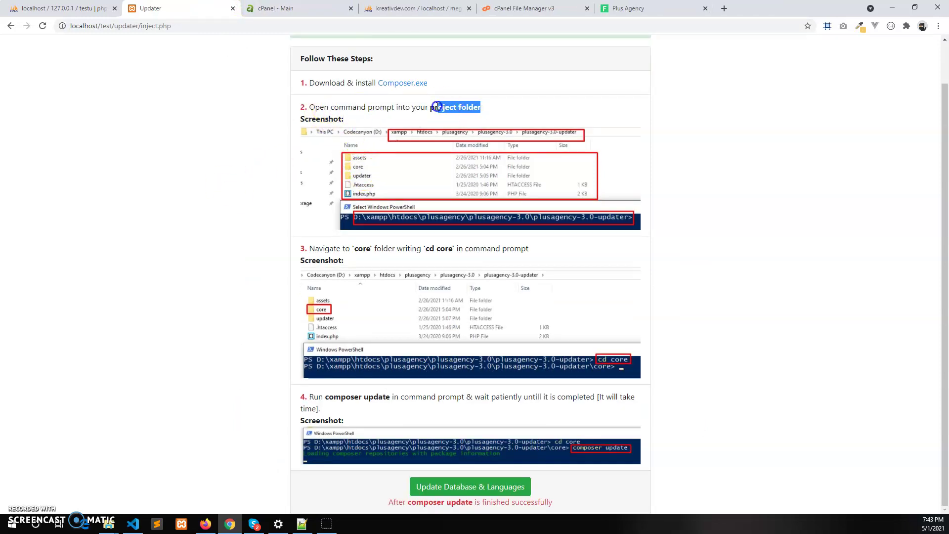
{"action": "left_click", "coordinate": [492, 106]}
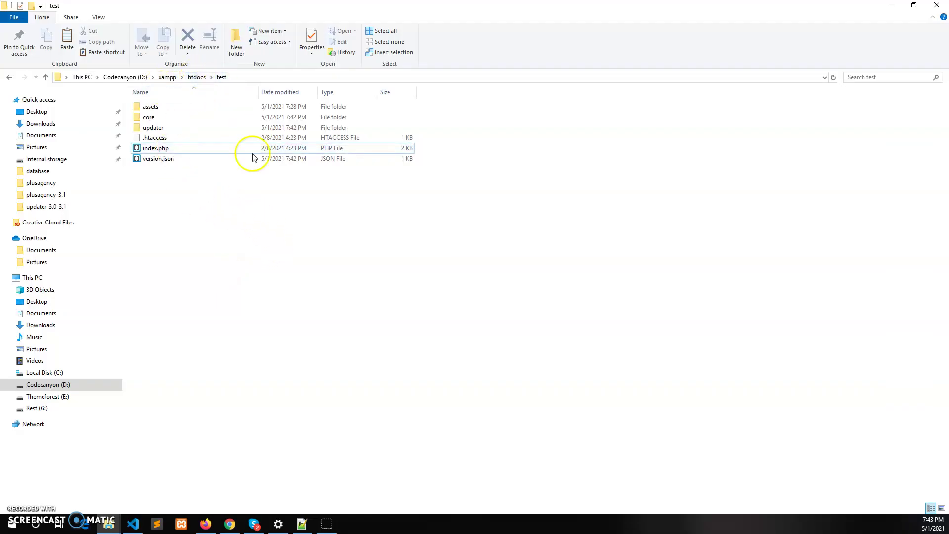
- Open PowerShell in the test folder and run cd core to enter the core folder
{"action": "left_click", "coordinate": [287, 274]}
{"action": "left_click", "coordinate": [384, 270]}
{"action": "right_click", "coordinate": [385, 270]}
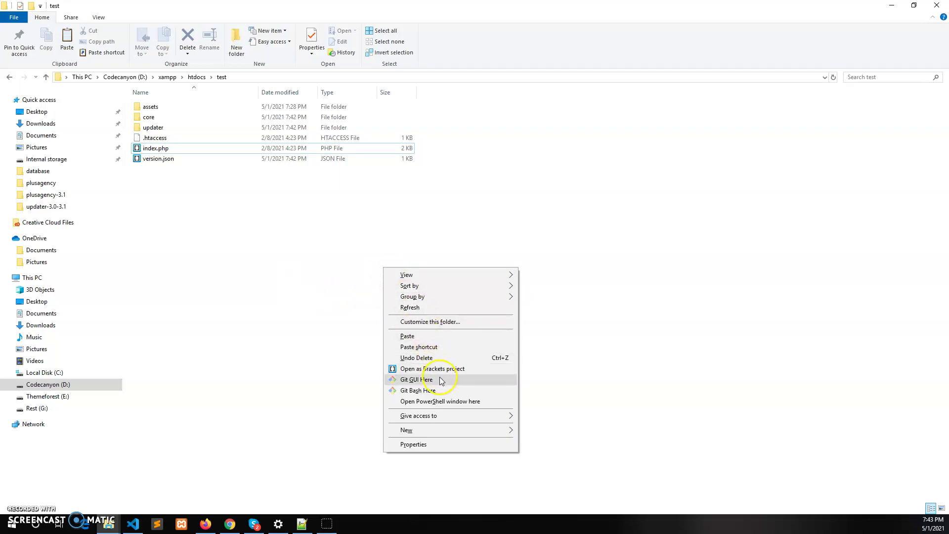
{"action": "left_click", "coordinate": [446, 405]}
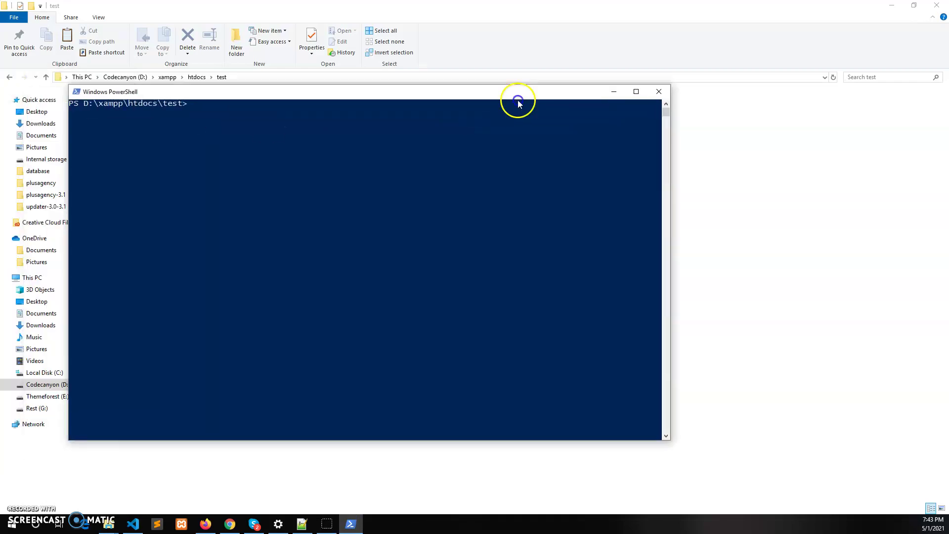
{"action": "left_click_drag", "start_coordinate": [571, 81], "coordinate": [571, 154]}
{"action": "left_click", "coordinate": [488, 205]}
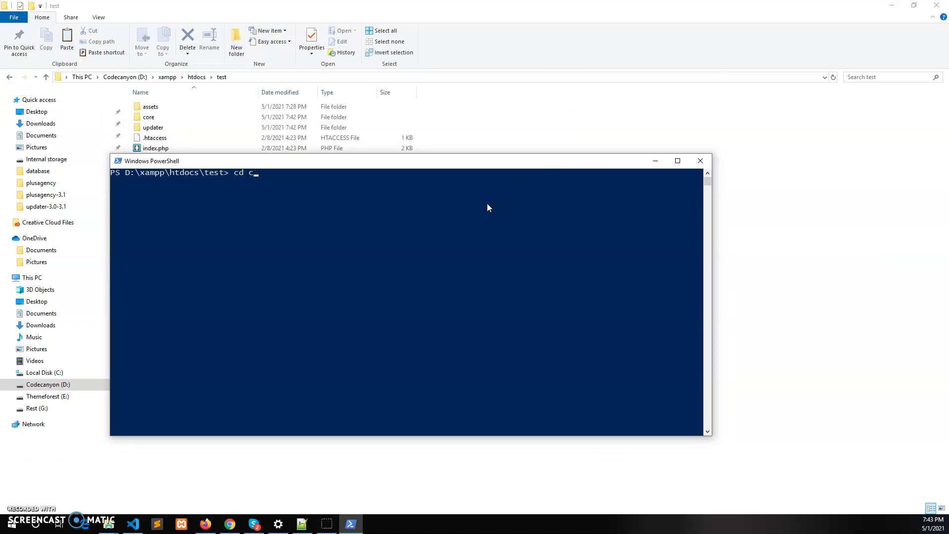
{"action": "key", "text": "Return"}
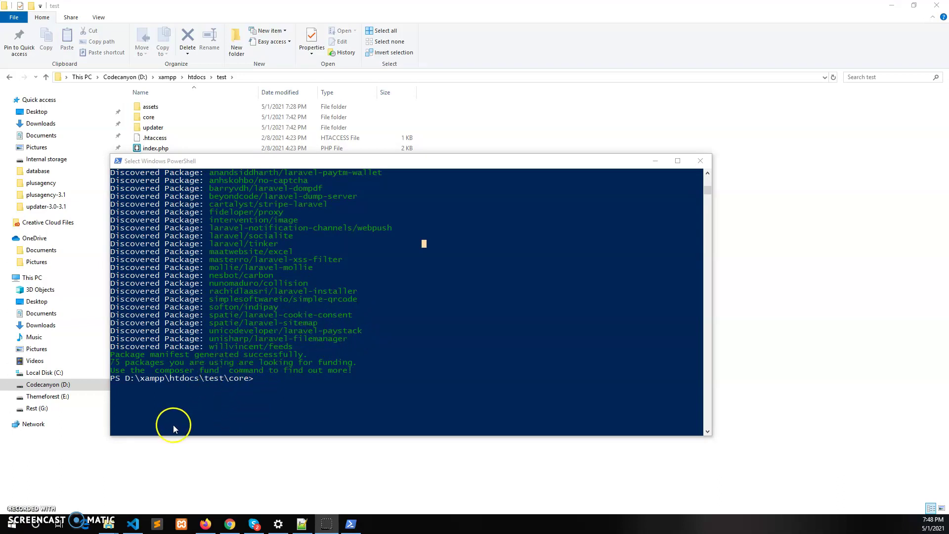
- Run Update Database & Languages in the updater until it reports Updated successfully
{"action": "left_click", "coordinate": [230, 524]}
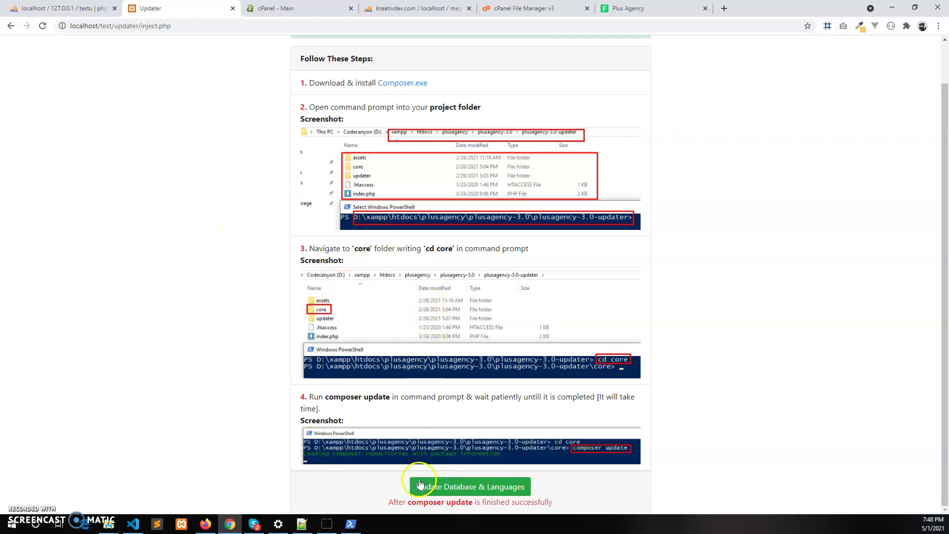
{"action": "left_click", "coordinate": [505, 490]}
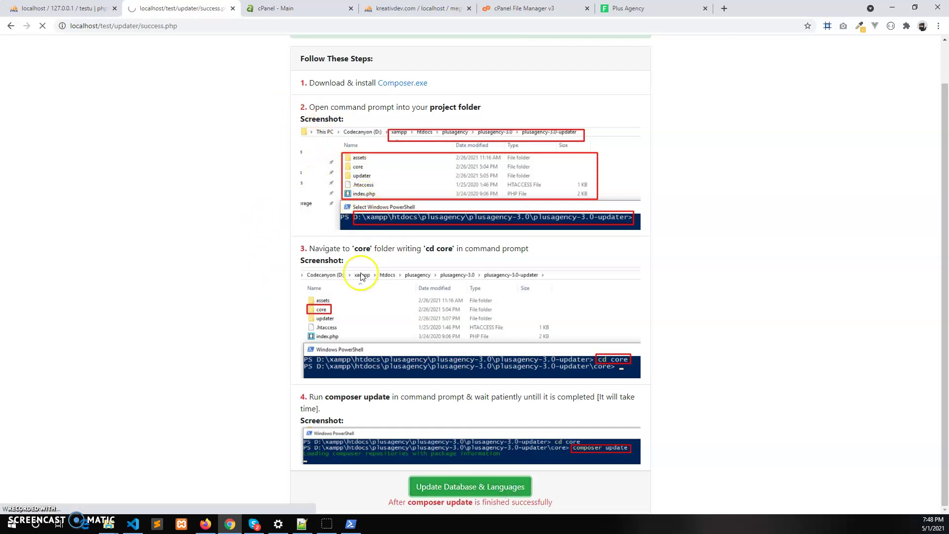
{"action": "left_click_drag", "start_coordinate": [514, 69], "coordinate": [298, 66]}
{"action": "left_click", "coordinate": [235, 119]}
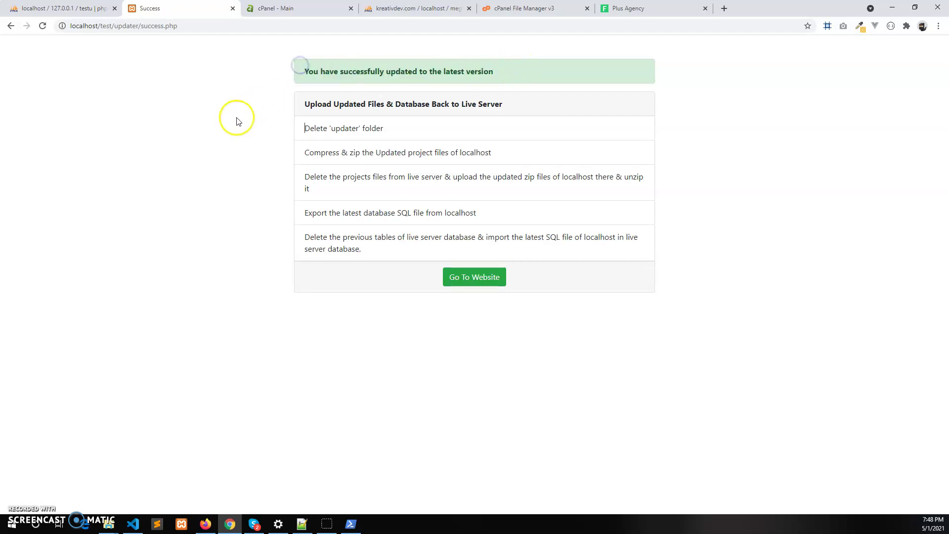
- Open the updated local website, look over the homepage and reload it
{"action": "left_click", "coordinate": [477, 278]}
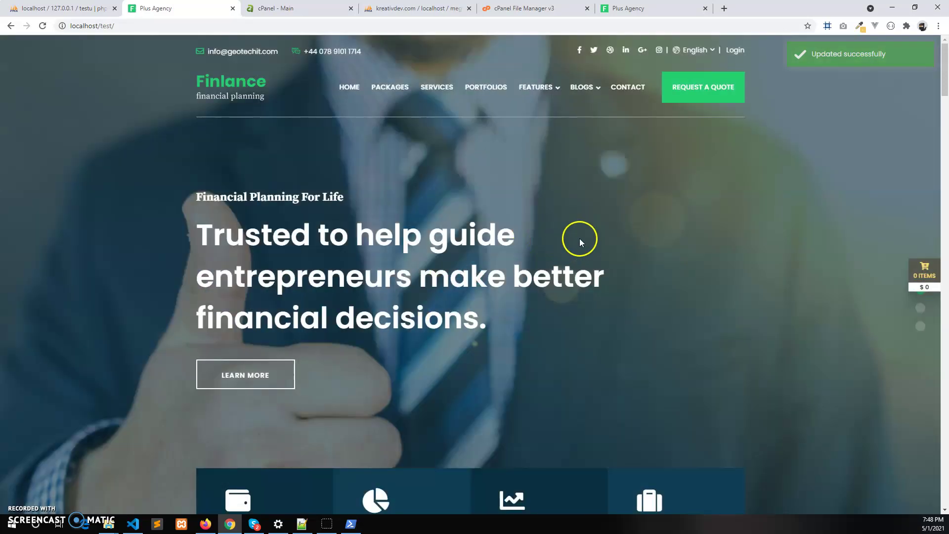
{"action": "scroll", "coordinate": [578, 237], "scroll_direction": "down", "scroll_amount": 10}
{"action": "scroll", "coordinate": [490, 269], "scroll_direction": "up", "scroll_amount": 6}
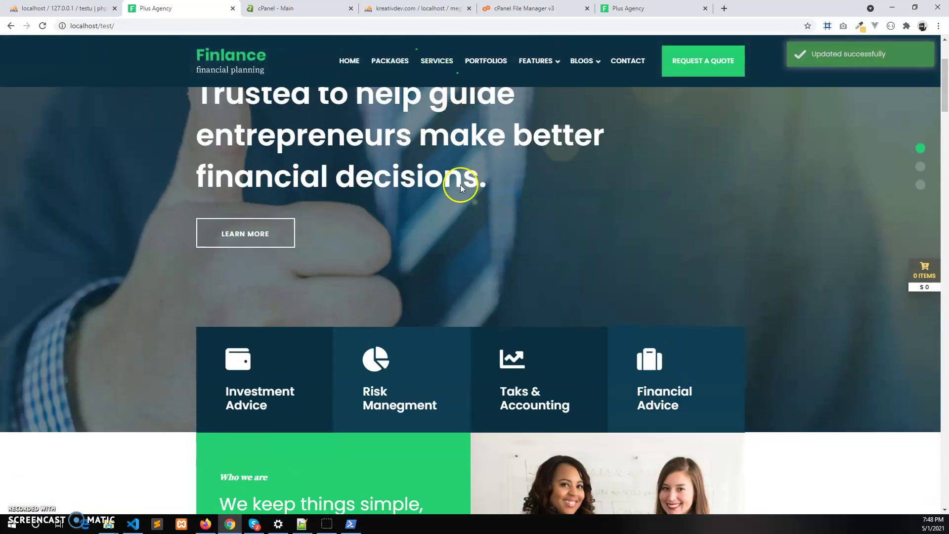
{"action": "scroll", "coordinate": [457, 186], "scroll_direction": "up", "scroll_amount": 3}
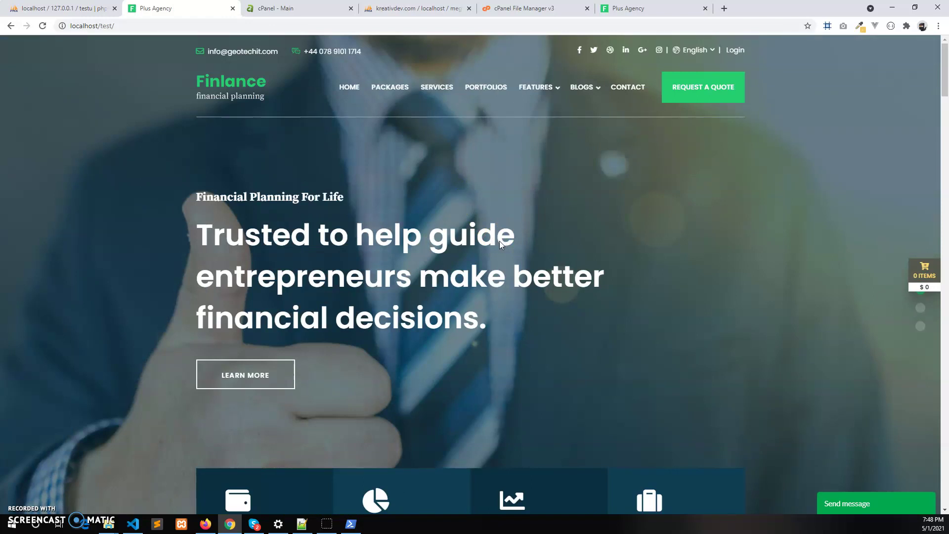
{"action": "key", "text": "F5"}
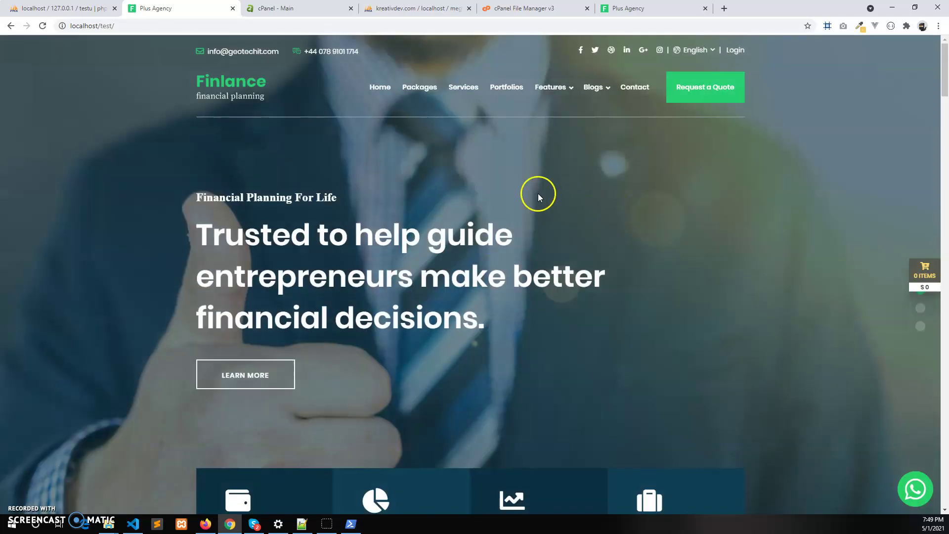
- Compress all seven items in the test folder into files.zip, then return to Chrome
{"action": "left_click", "coordinate": [112, 525]}
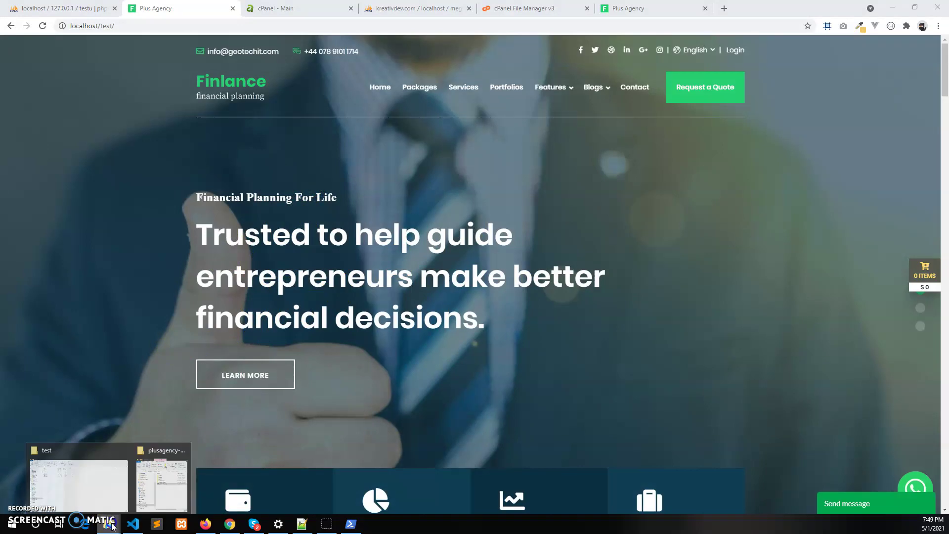
{"action": "left_click", "coordinate": [104, 487]}
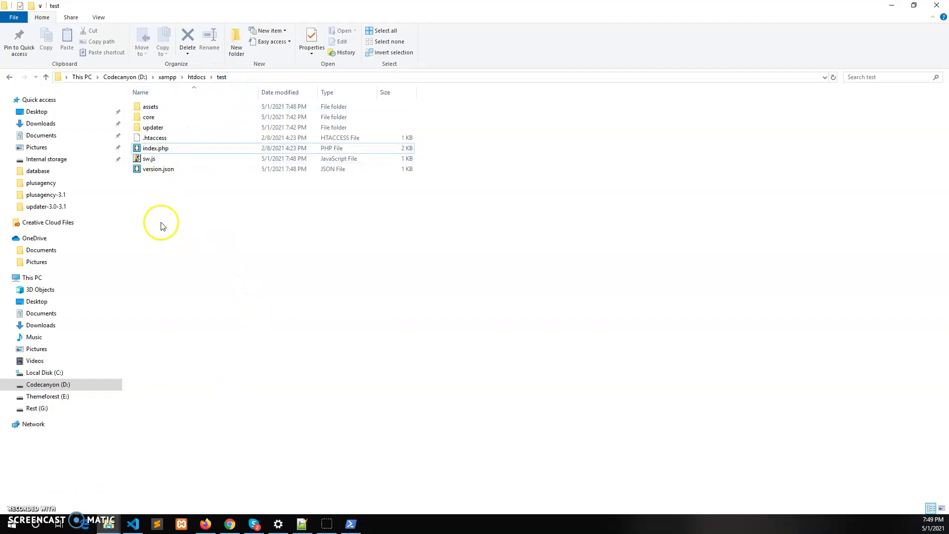
{"action": "left_click_drag", "start_coordinate": [160, 222], "coordinate": [508, 78]}
{"action": "right_click", "coordinate": [332, 143]}
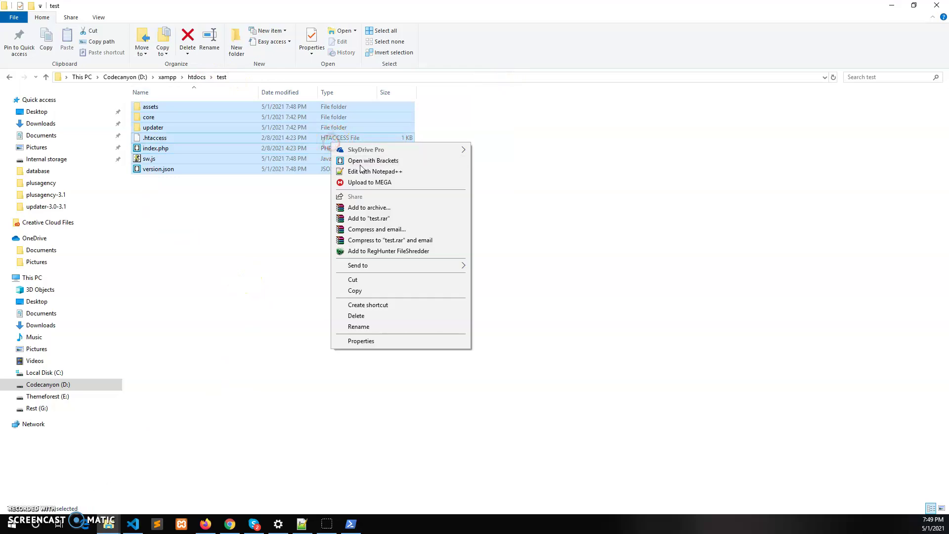
{"action": "left_click", "coordinate": [451, 265]}
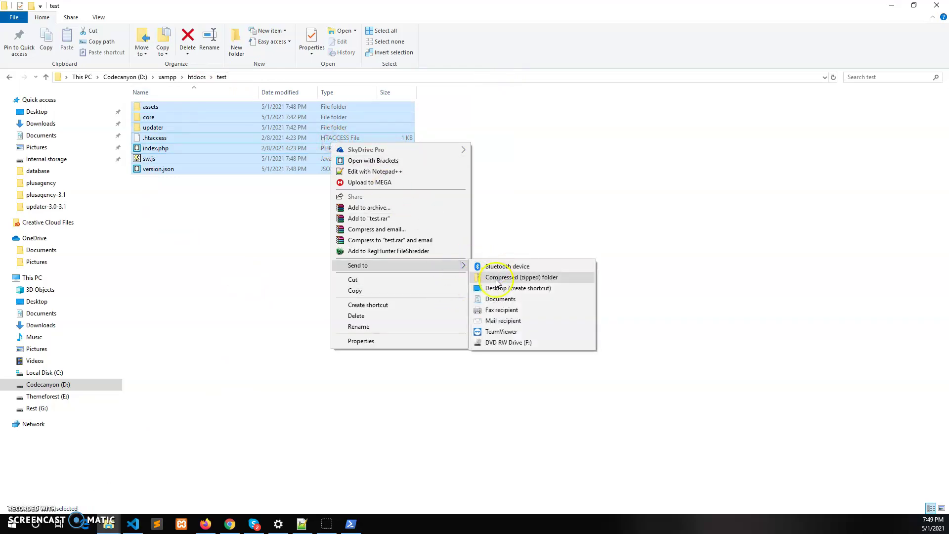
{"action": "left_click", "coordinate": [497, 279]}
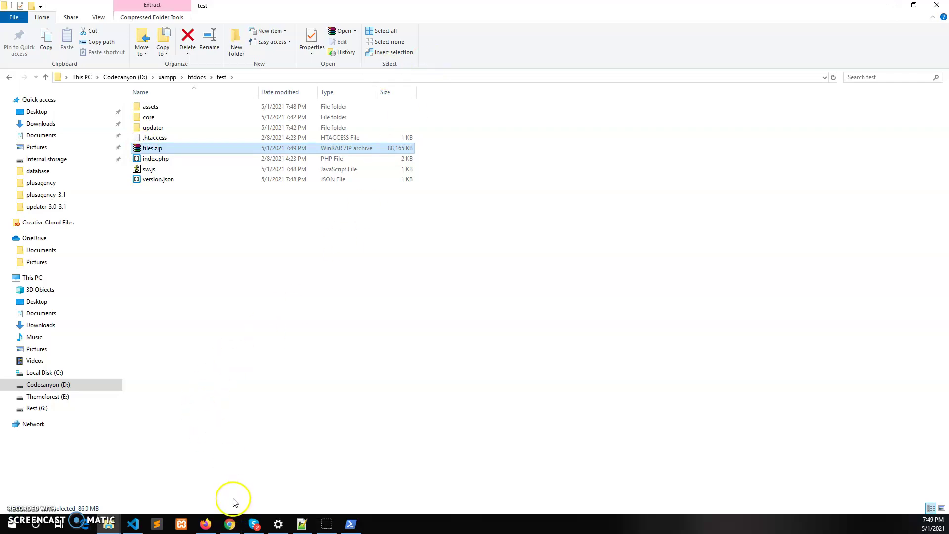
{"action": "left_click", "coordinate": [230, 523]}
- Open File Manager at public_html/test and permanently delete its five items, skipping the trash
{"action": "left_click", "coordinate": [277, 9]}
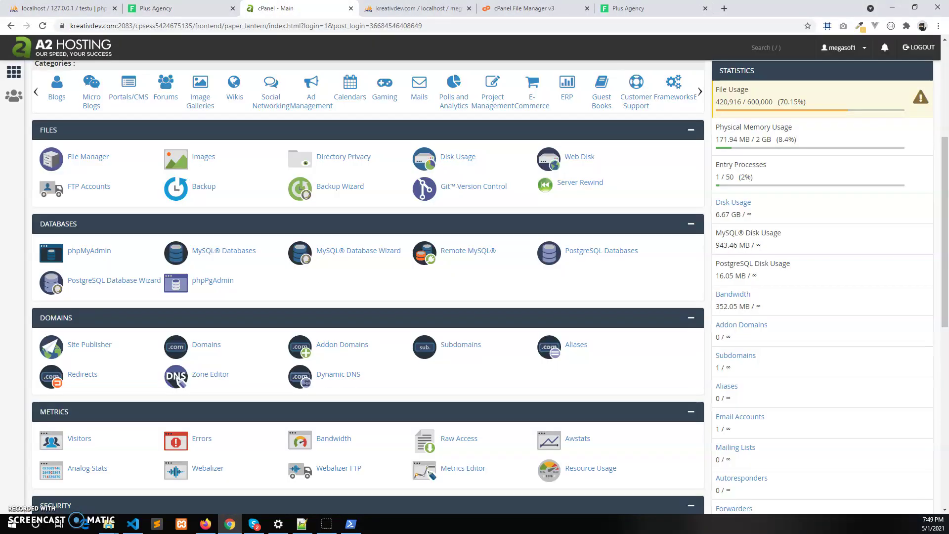
{"action": "left_click", "coordinate": [524, 8]}
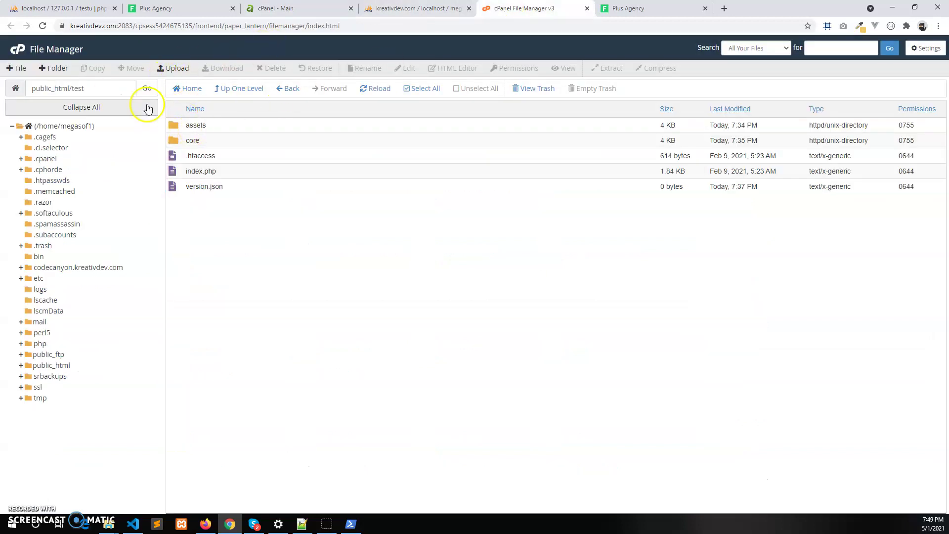
{"action": "left_click", "coordinate": [218, 127]}
{"action": "left_click", "coordinate": [236, 191], "text": "shift"}
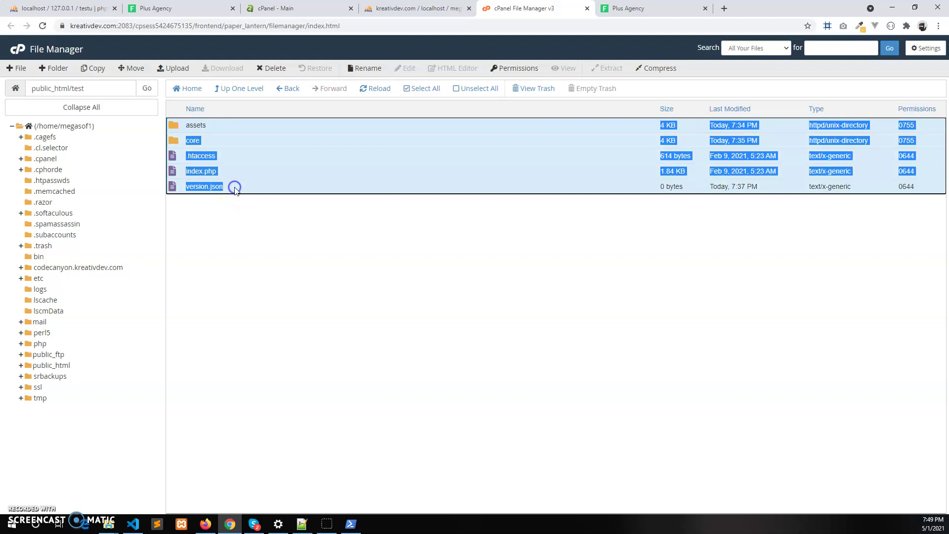
{"action": "right_click", "coordinate": [235, 191]}
{"action": "left_click", "coordinate": [265, 298]}
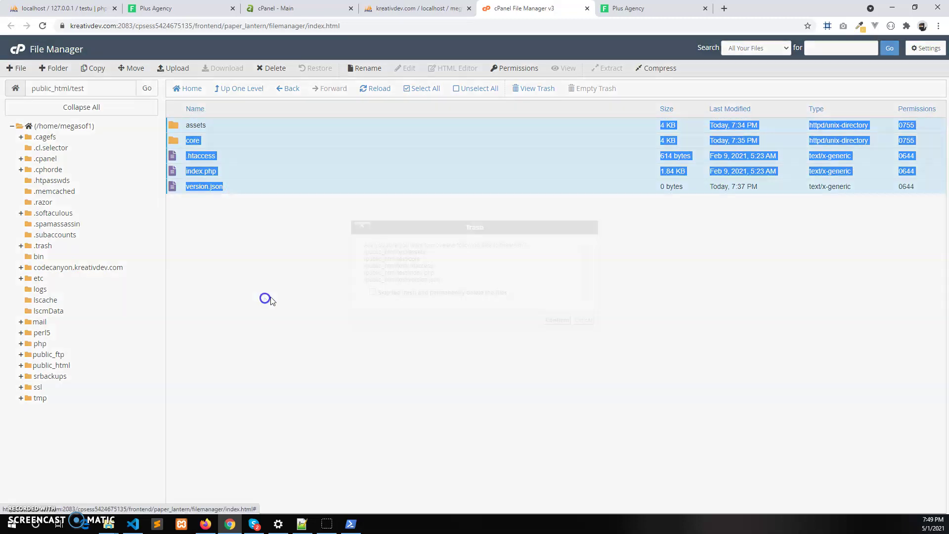
{"action": "left_click", "coordinate": [396, 293]}
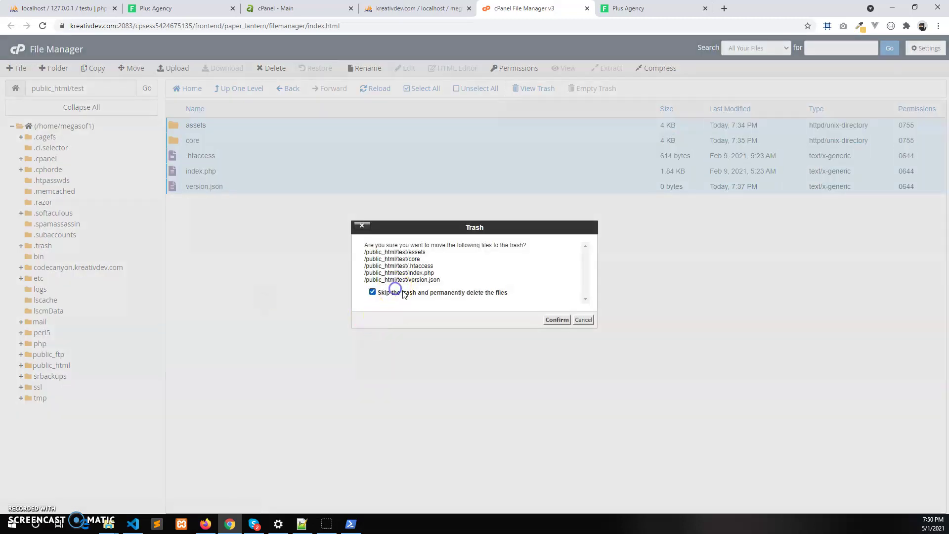
{"action": "left_click", "coordinate": [557, 319]}
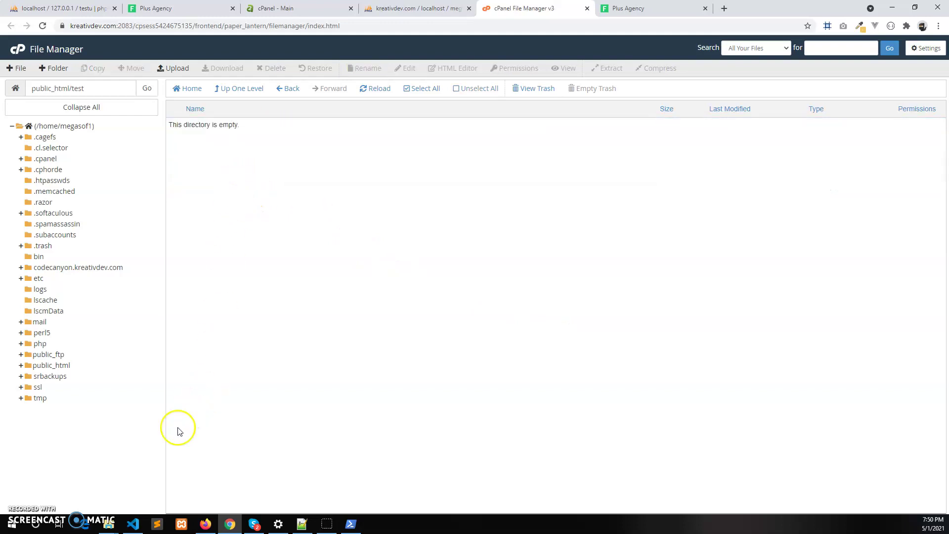
- Upload files.zip from the local htdocs\test folder into public_html/test
{"action": "left_click", "coordinate": [180, 70]}
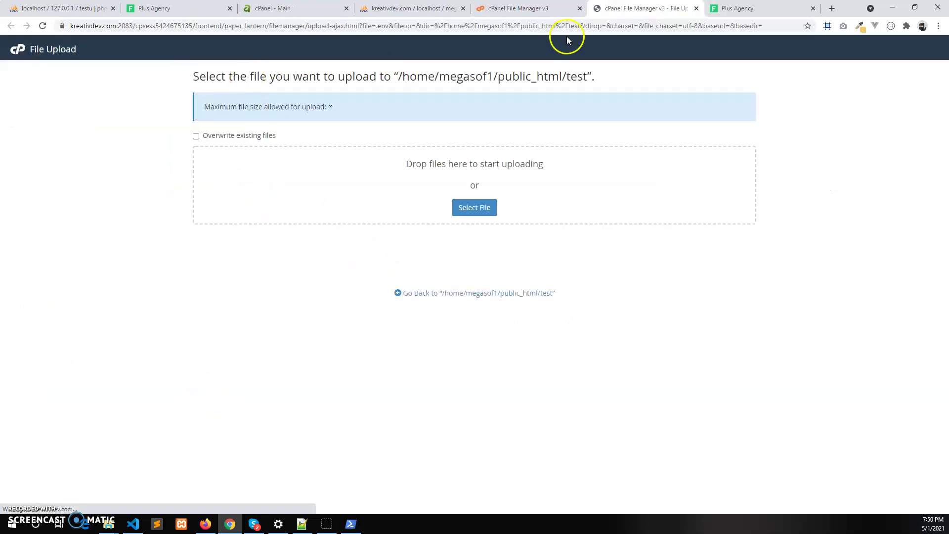
{"action": "left_click", "coordinate": [489, 211]}
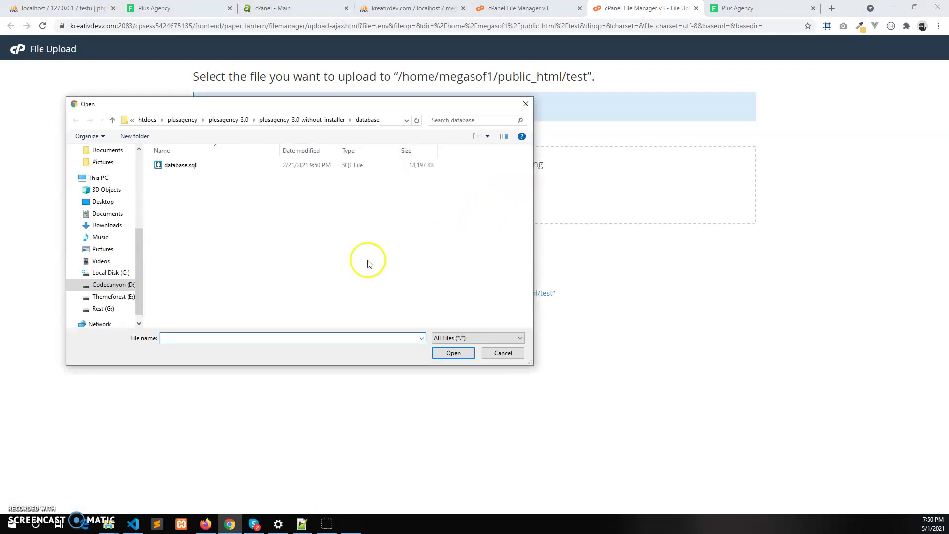
{"action": "left_click", "coordinate": [147, 119]}
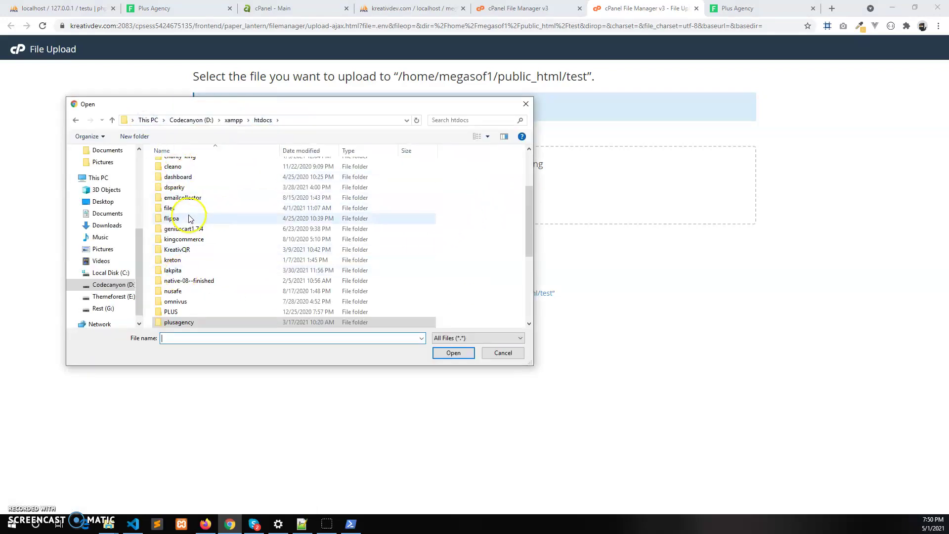
{"action": "scroll", "coordinate": [199, 266], "scroll_direction": "down", "scroll_amount": 2}
{"action": "double_click", "coordinate": [184, 302]}
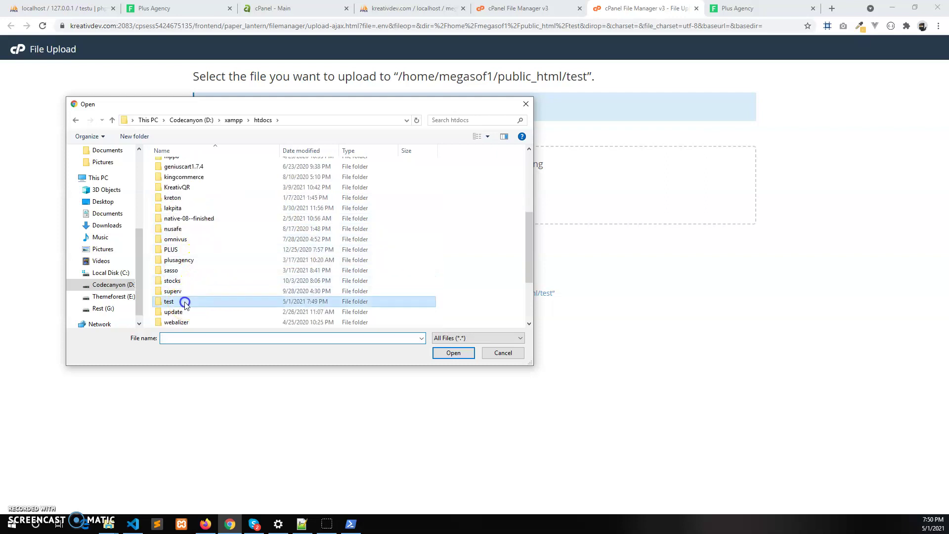
{"action": "double_click", "coordinate": [174, 206]}
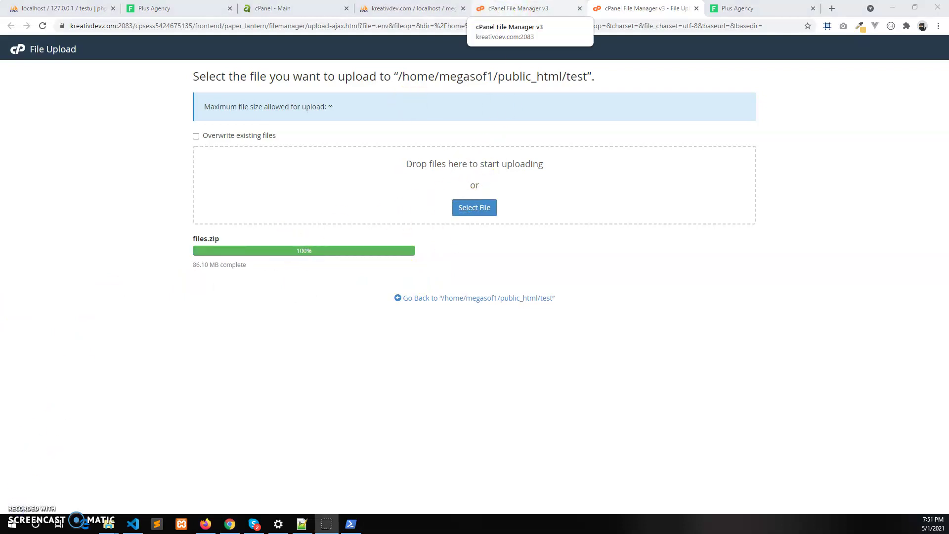
- Extract files.zip into public_html/test on the server
{"action": "left_click", "coordinate": [519, 8]}
{"action": "left_click", "coordinate": [147, 88]}
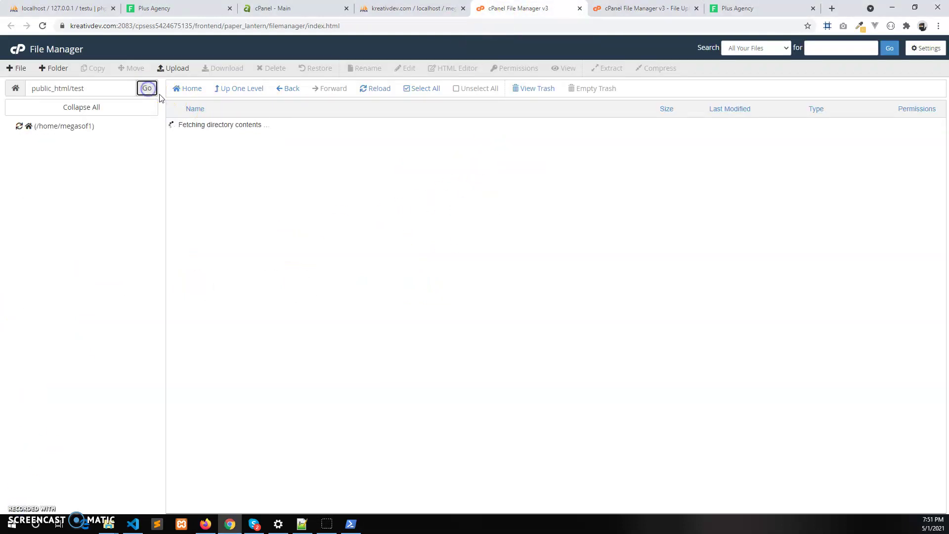
{"action": "left_click", "coordinate": [221, 124]}
{"action": "right_click", "coordinate": [221, 123]}
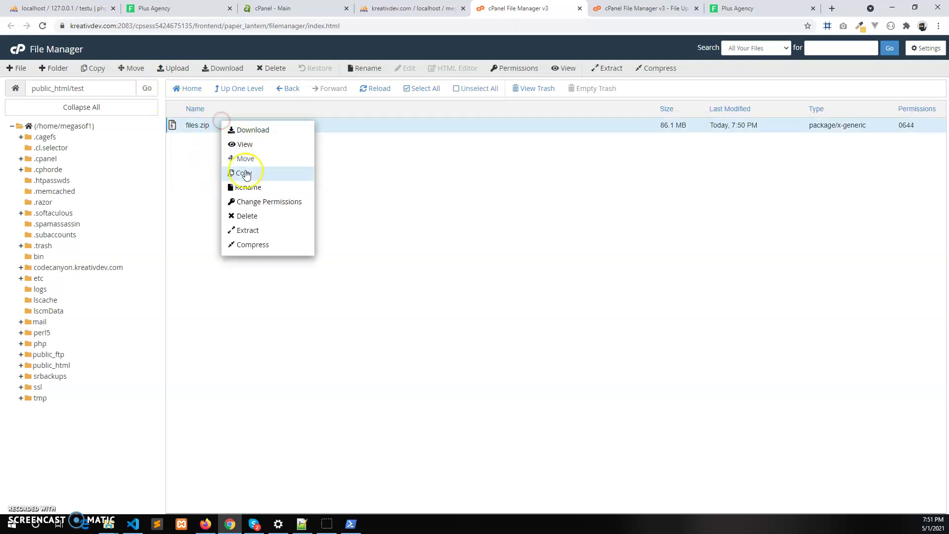
{"action": "left_click", "coordinate": [252, 231]}
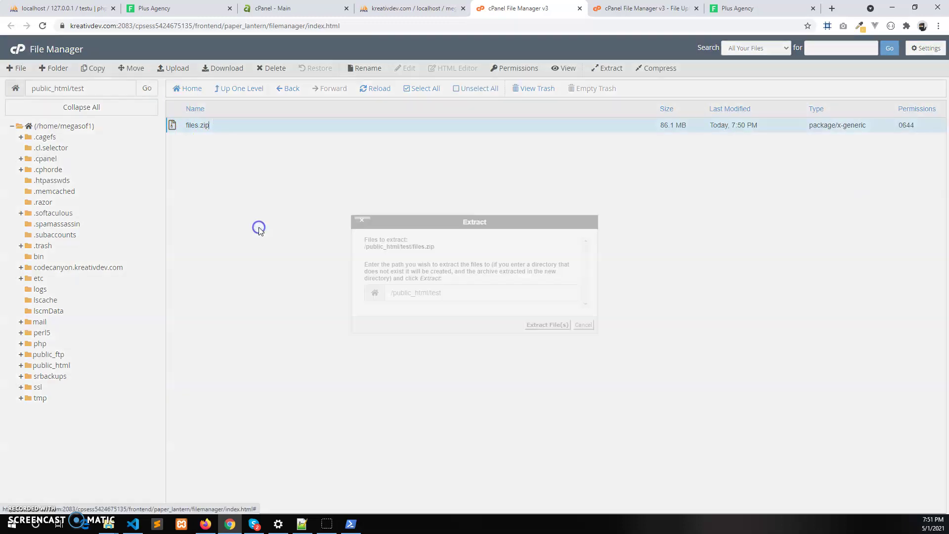
{"action": "left_click", "coordinate": [547, 325]}
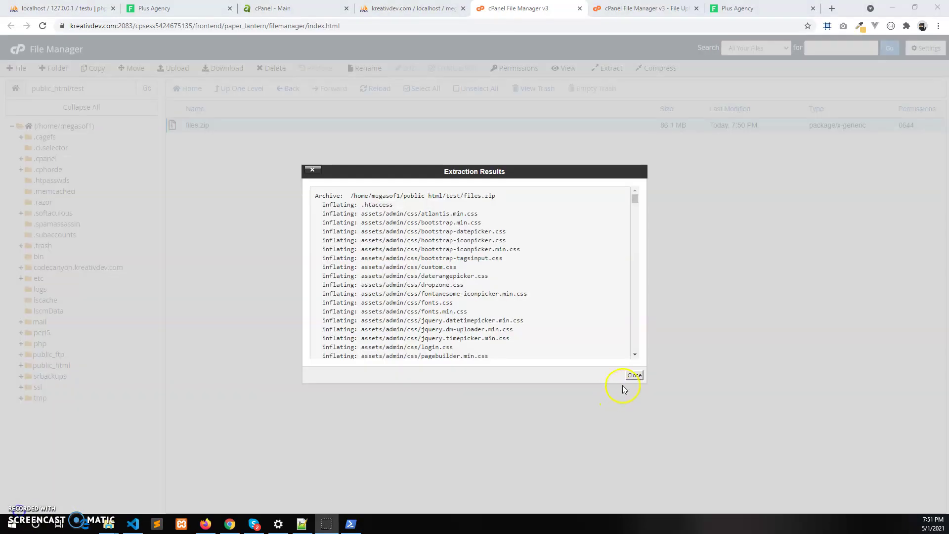
{"action": "left_click", "coordinate": [632, 366]}
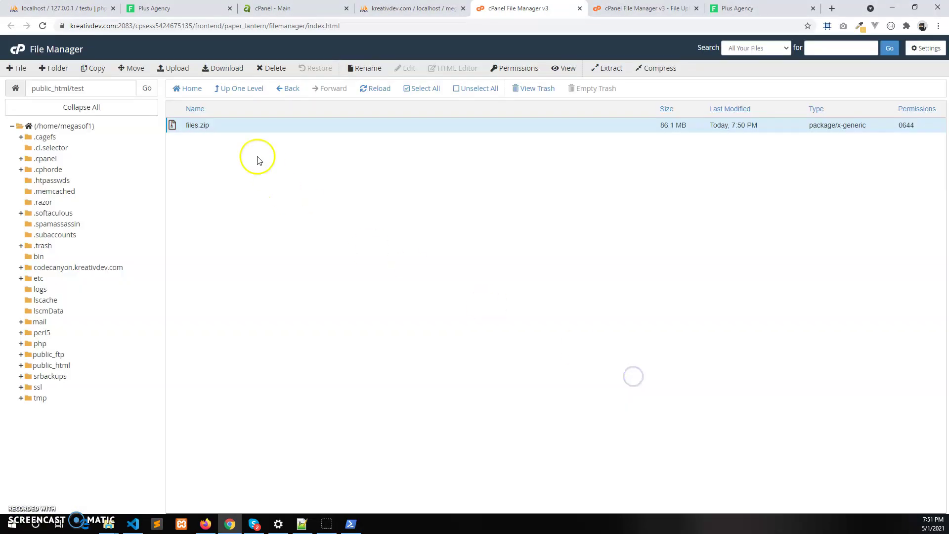
- Permanently delete files.zip, skipping the trash, and refresh the folder listing
{"action": "right_click", "coordinate": [231, 128]}
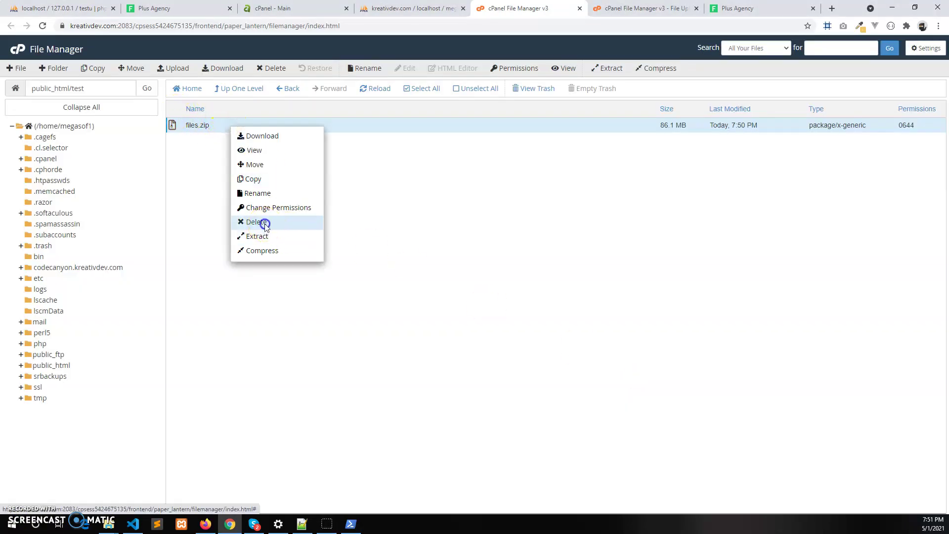
{"action": "left_click", "coordinate": [264, 223]}
{"action": "left_click", "coordinate": [466, 280]}
{"action": "left_click", "coordinate": [557, 306]}
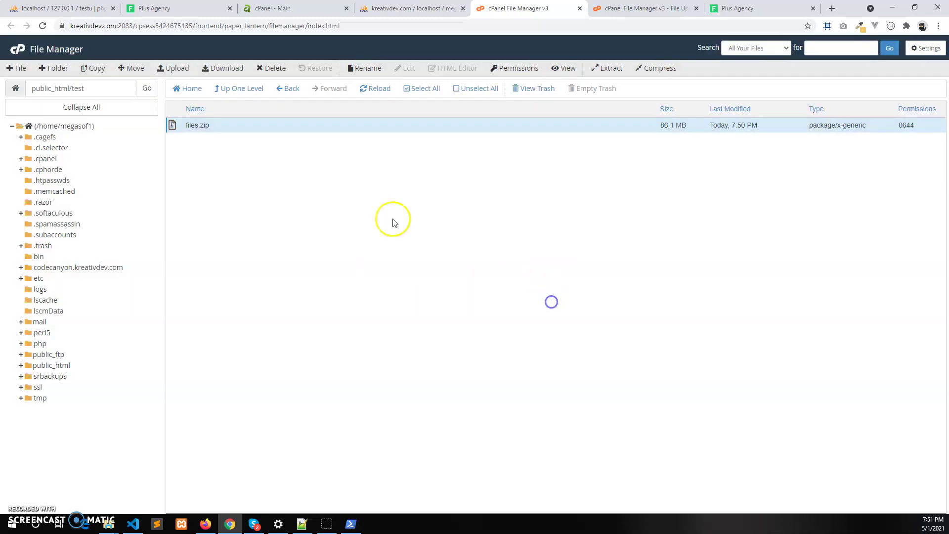
{"action": "left_click", "coordinate": [148, 88]}
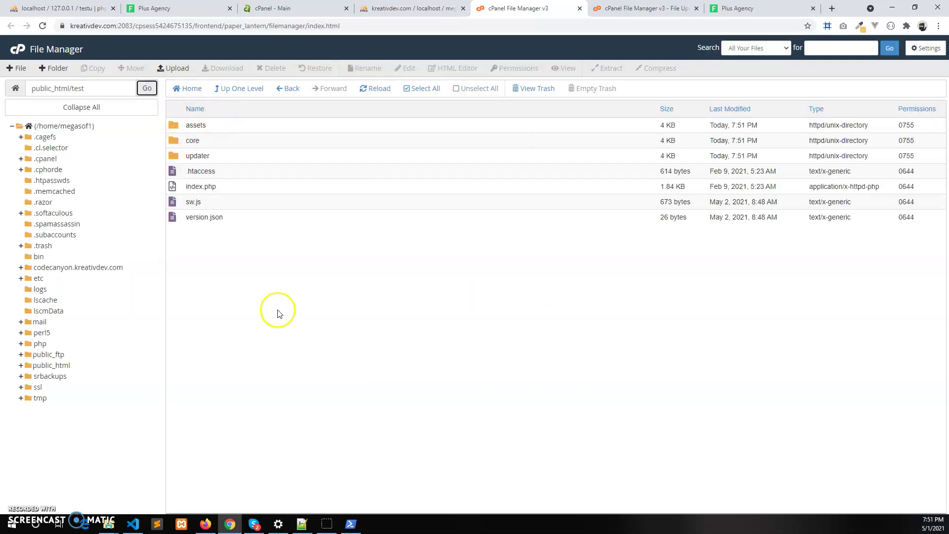
{"action": "left_click", "coordinate": [536, 333]}
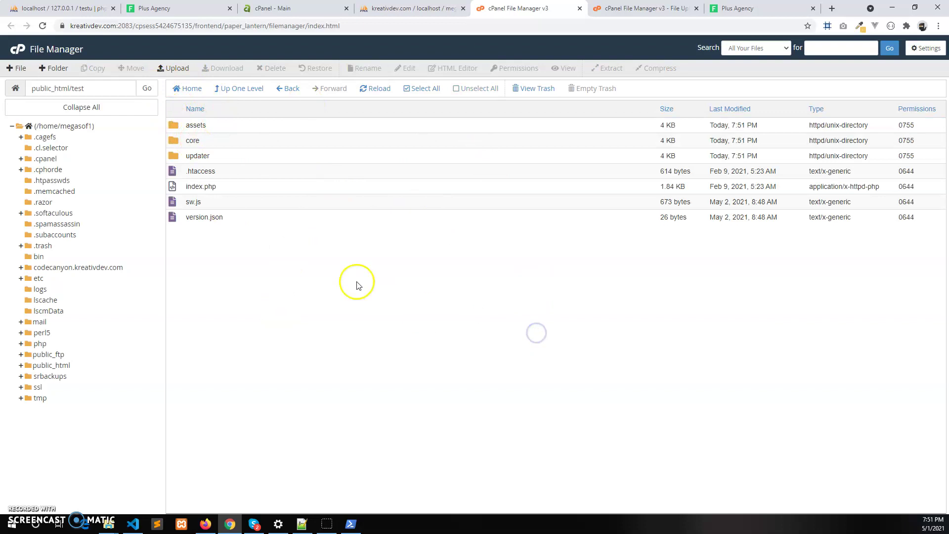
- Export the local testu database as testu.sql, then open the server's test database
{"action": "key", "text": "ctrl+1"}
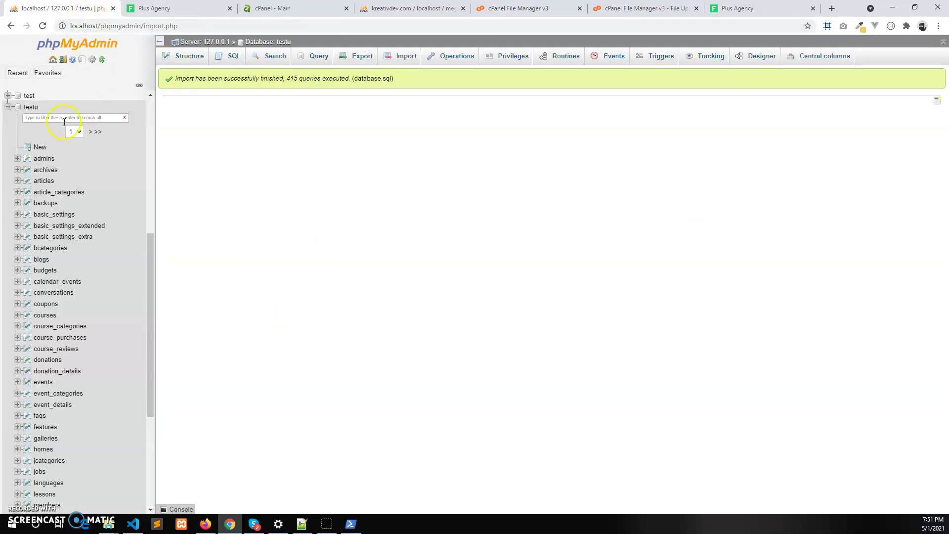
{"action": "left_click", "coordinate": [31, 108]}
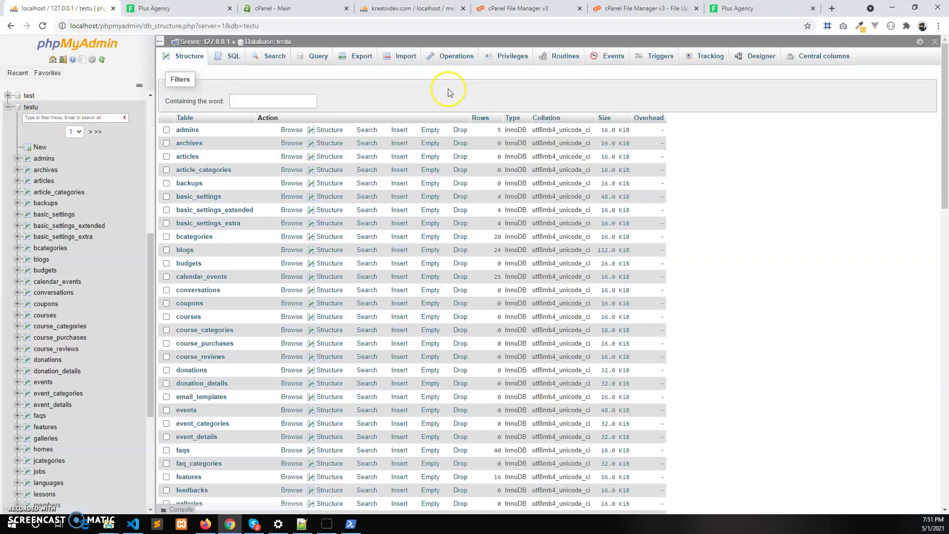
{"action": "left_click", "coordinate": [366, 55]}
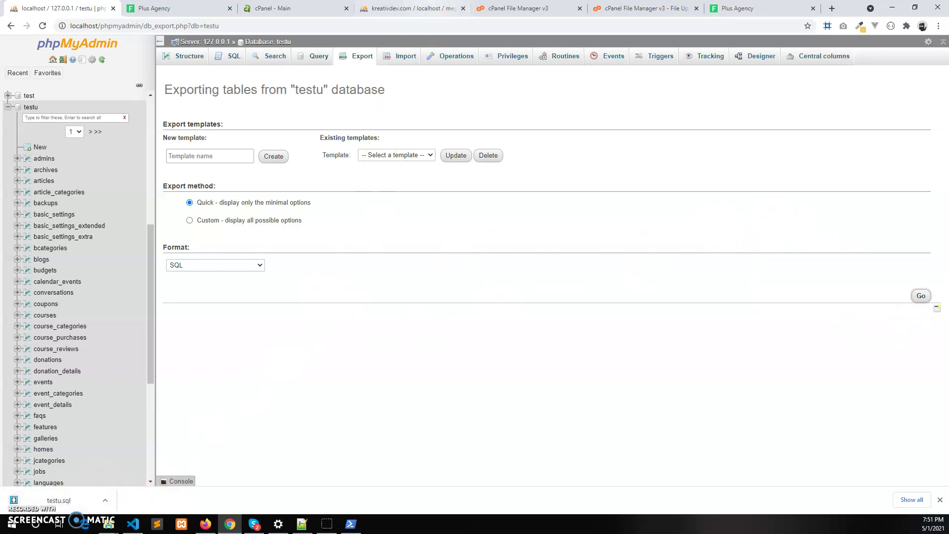
{"action": "left_click", "coordinate": [415, 8]}
{"action": "double_click", "coordinate": [45, 106]}
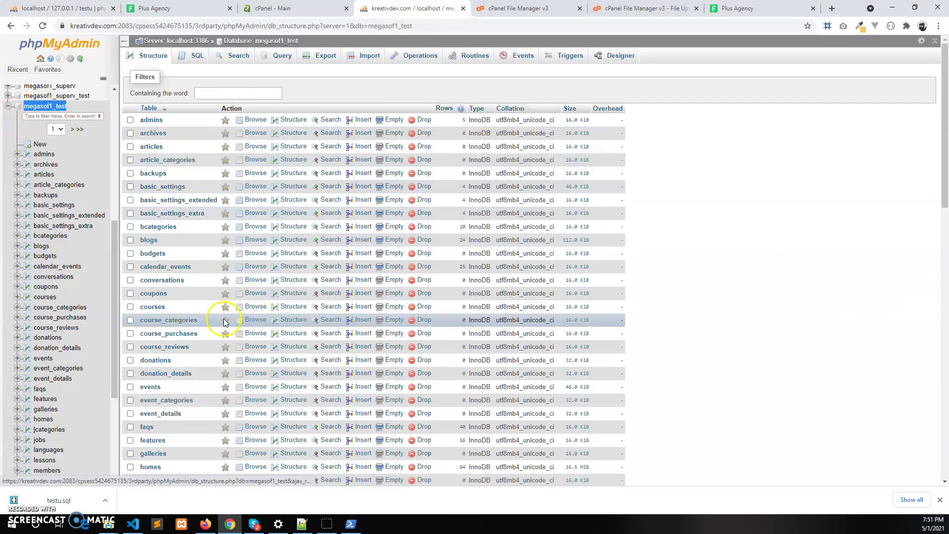
- Drop all 73 tables from the megasof1_test database in phpMyAdmin
{"action": "scroll", "coordinate": [326, 287], "scroll_direction": "down", "scroll_amount": 15}
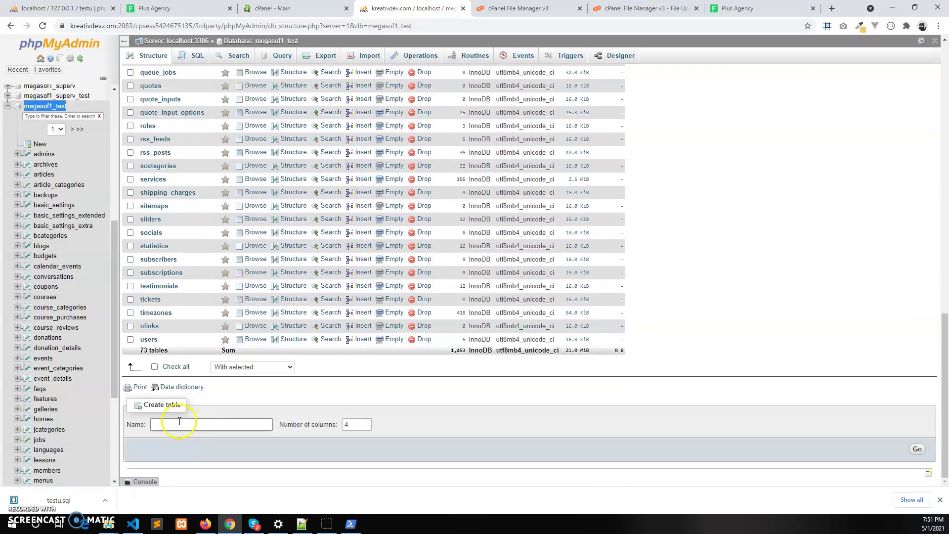
{"action": "left_click", "coordinate": [171, 366]}
{"action": "left_click", "coordinate": [243, 367]}
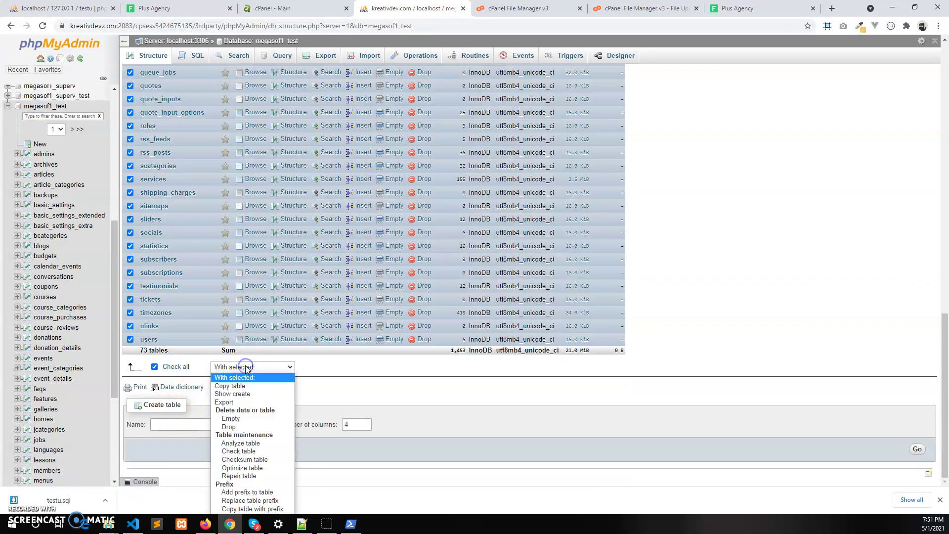
{"action": "left_click", "coordinate": [244, 419]}
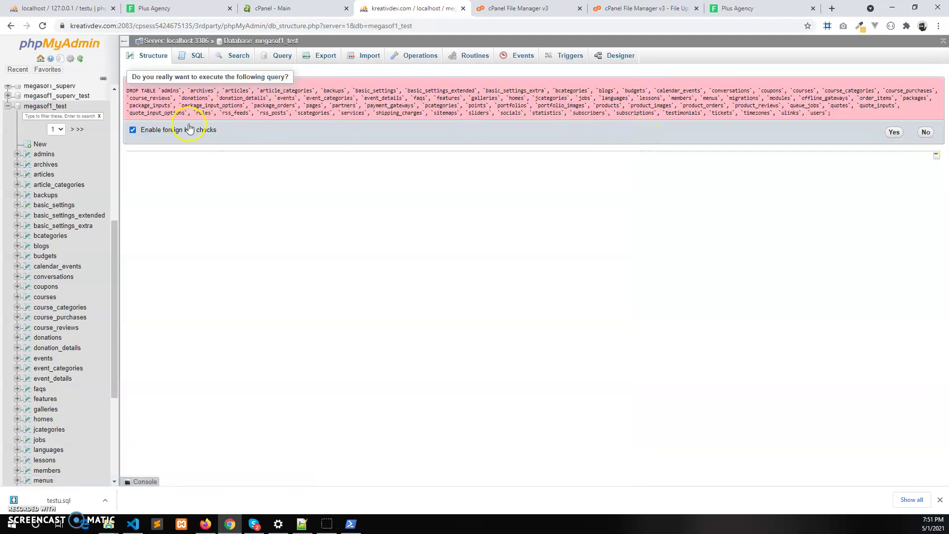
{"action": "left_click", "coordinate": [894, 133]}
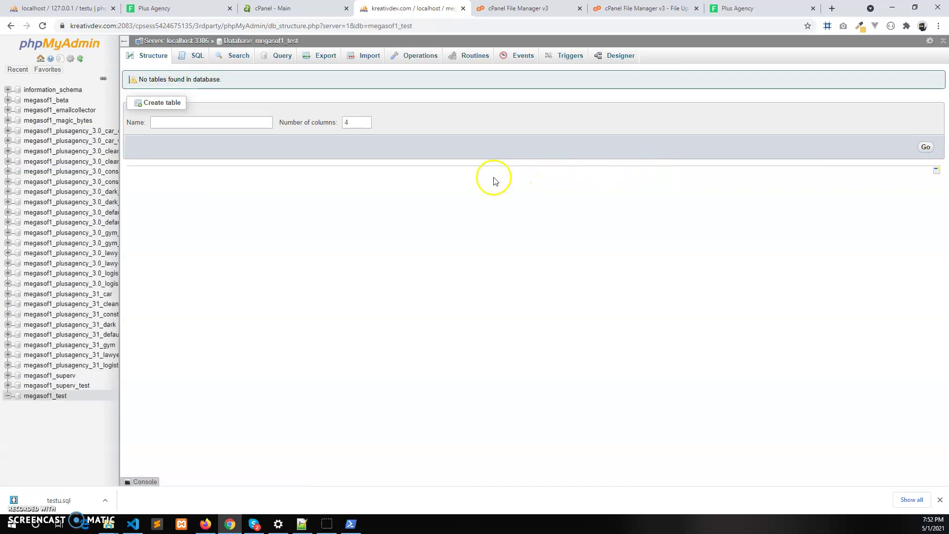
- Upload Downloads/testu.sql for import into the empty megasof1_test database
{"action": "left_click", "coordinate": [365, 56]}
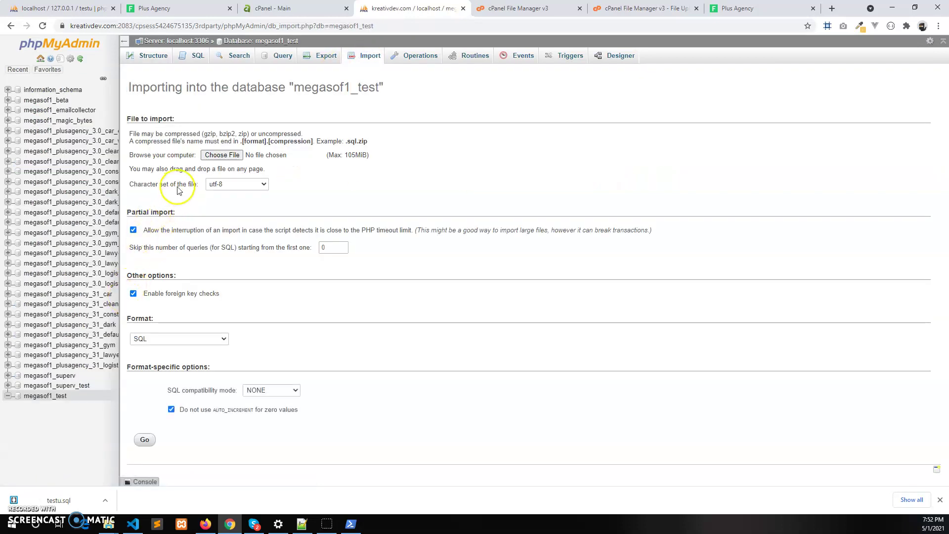
{"action": "left_click", "coordinate": [235, 156]}
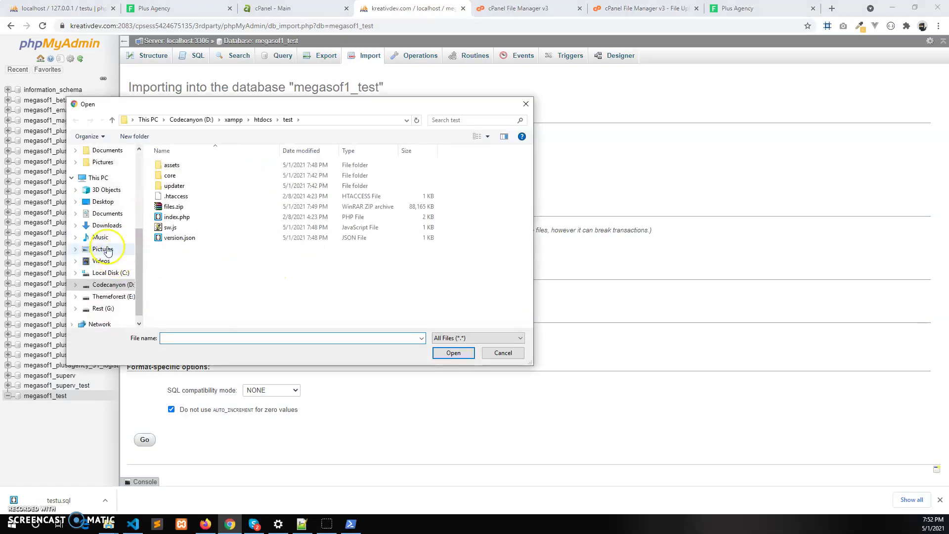
{"action": "left_click", "coordinate": [107, 227]}
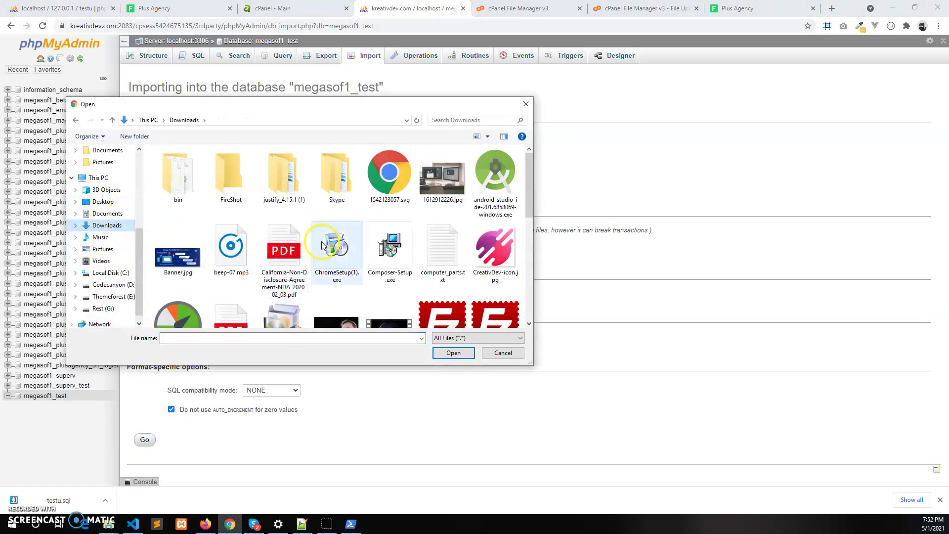
{"action": "scroll", "coordinate": [362, 259], "scroll_direction": "down", "scroll_amount": 5}
{"action": "scroll", "coordinate": [362, 259], "scroll_direction": "down", "scroll_amount": 1}
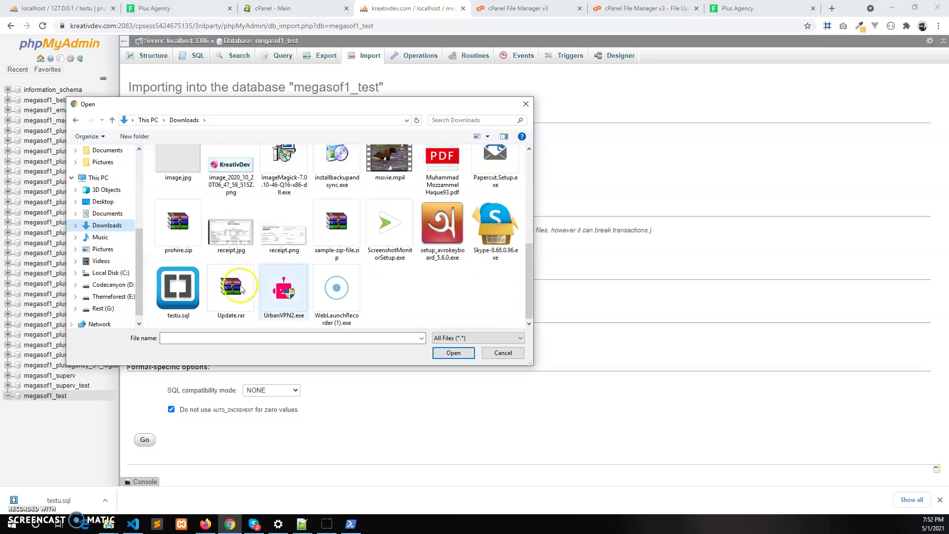
{"action": "double_click", "coordinate": [193, 293]}
{"action": "left_click", "coordinate": [80, 435]}
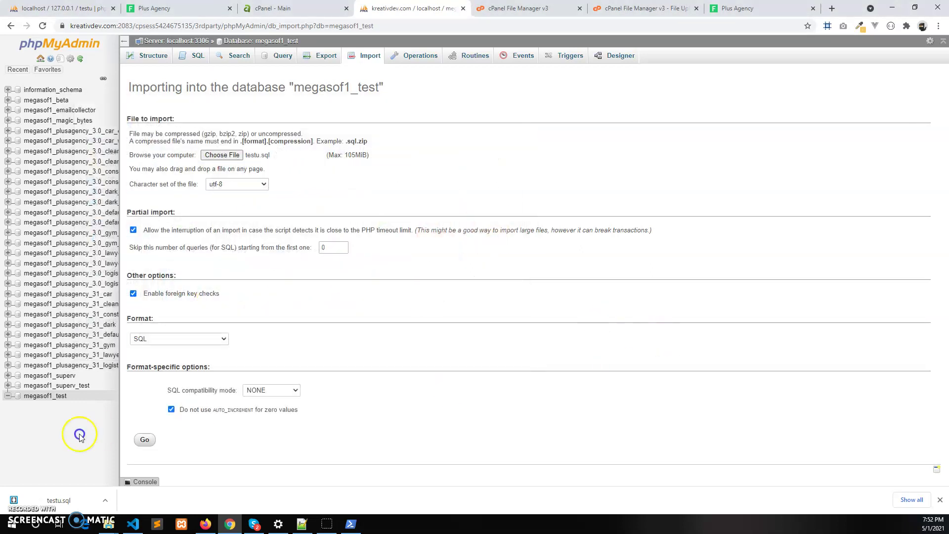
{"action": "left_click", "coordinate": [140, 439]}
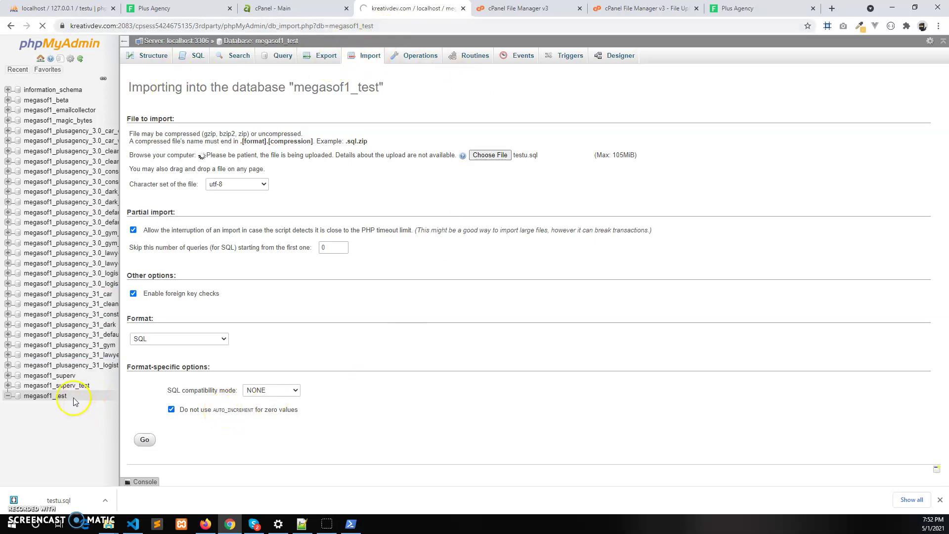
{"action": "left_click_drag", "start_coordinate": [66, 396], "coordinate": [22, 397]}
{"action": "key", "text": "ctrl+c"}
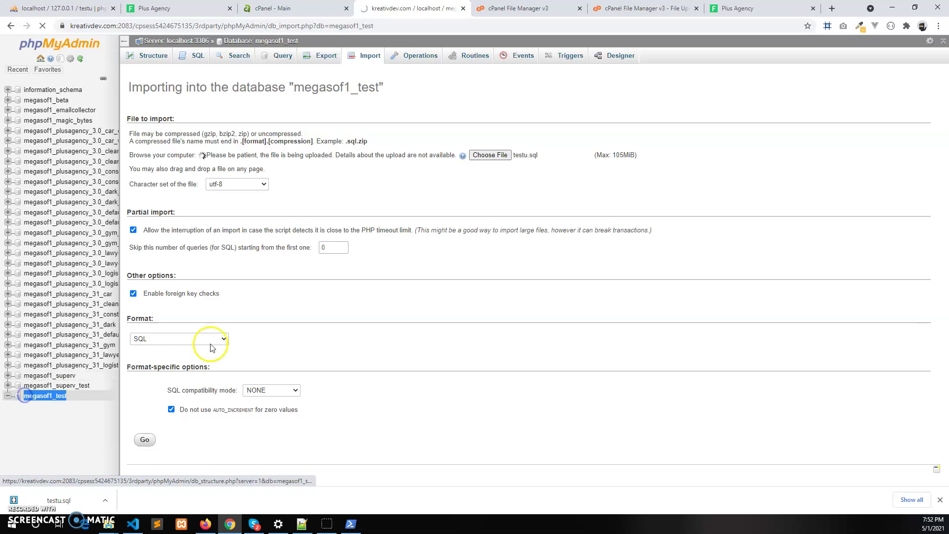
- Delete the updater folder from public_html/test without using the trash, then enter the core folder
{"action": "left_click", "coordinate": [528, 4]}
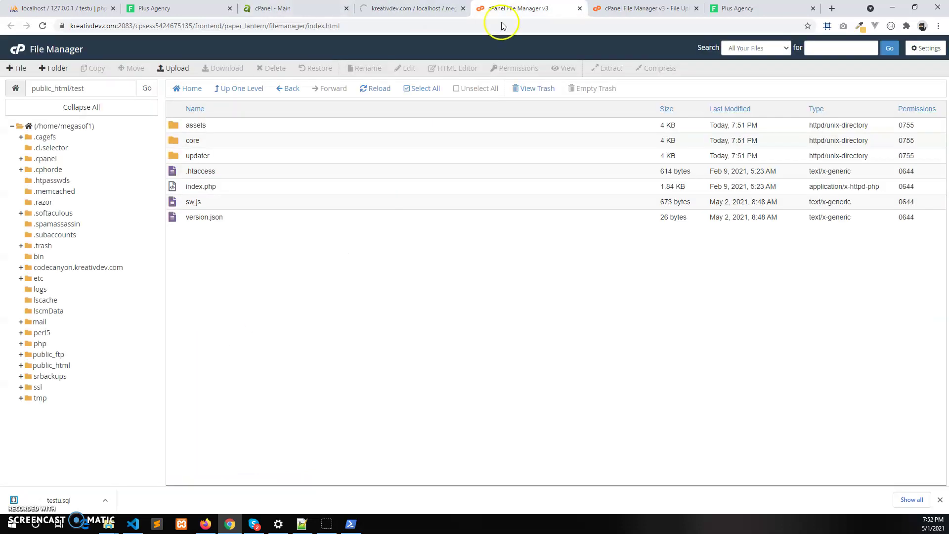
{"action": "left_click", "coordinate": [223, 158]}
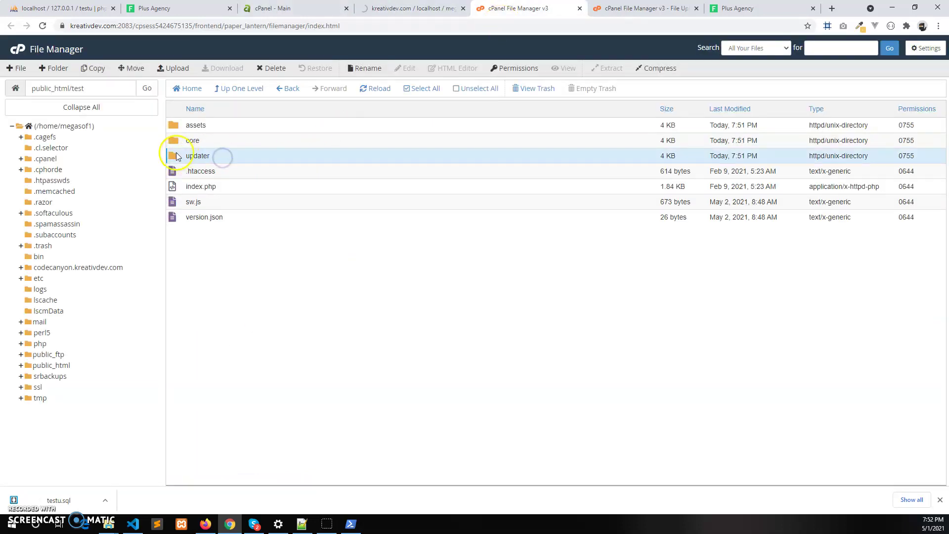
{"action": "right_click", "coordinate": [249, 157]}
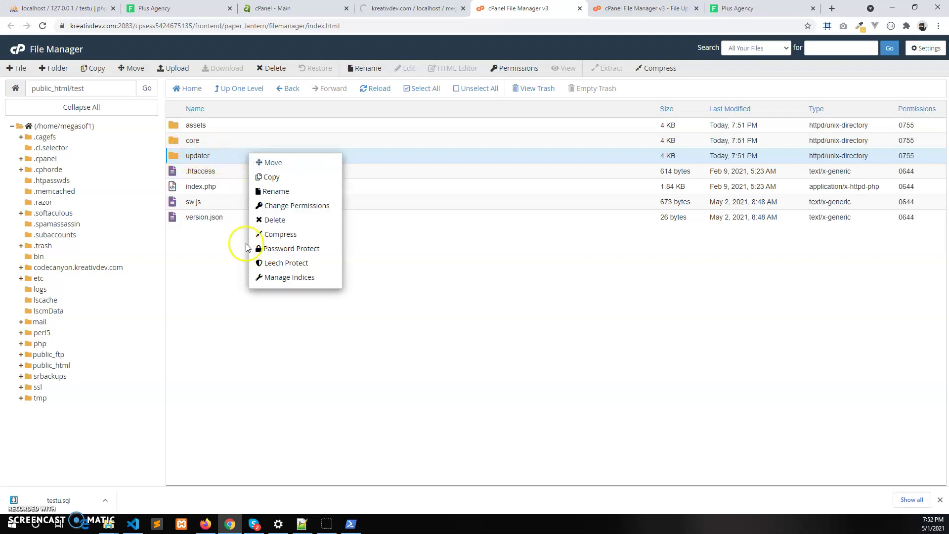
{"action": "left_click", "coordinate": [282, 219]}
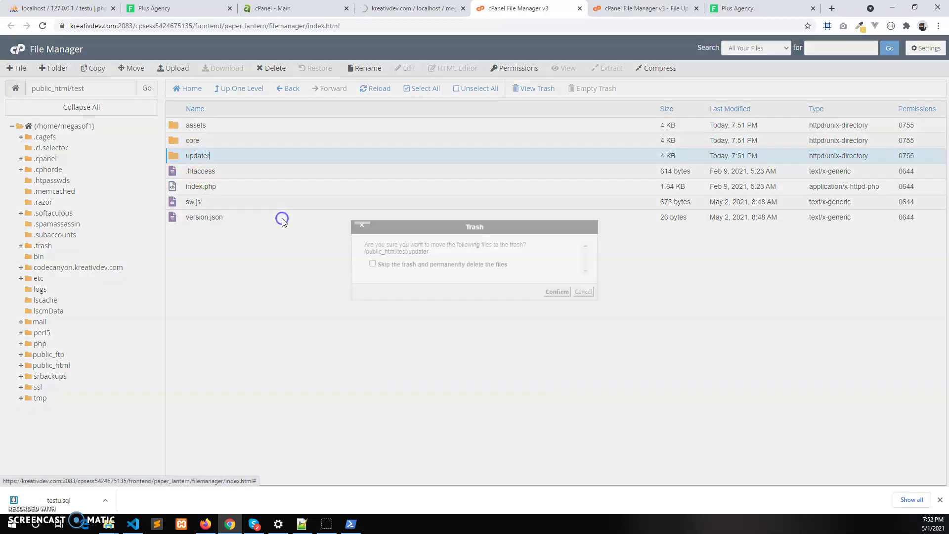
{"action": "left_click", "coordinate": [402, 266]}
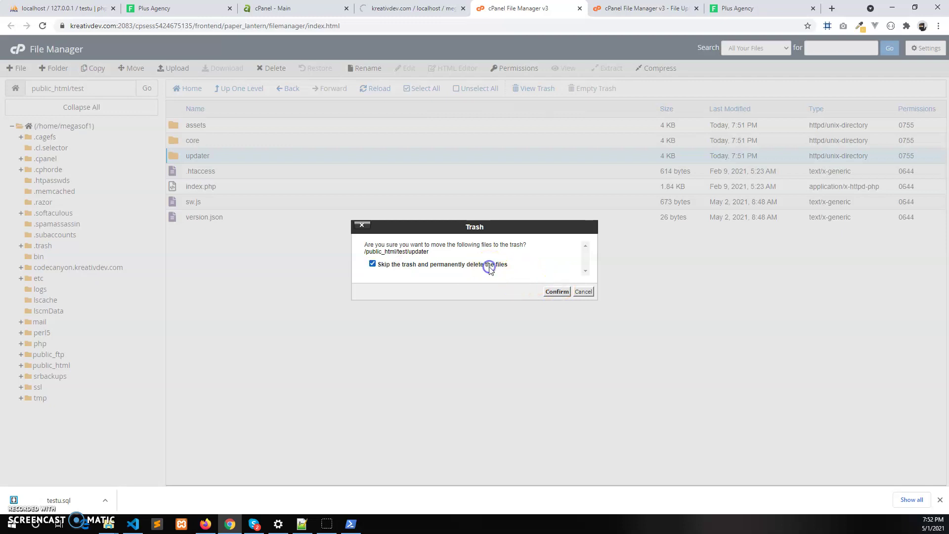
{"action": "left_click", "coordinate": [557, 292]}
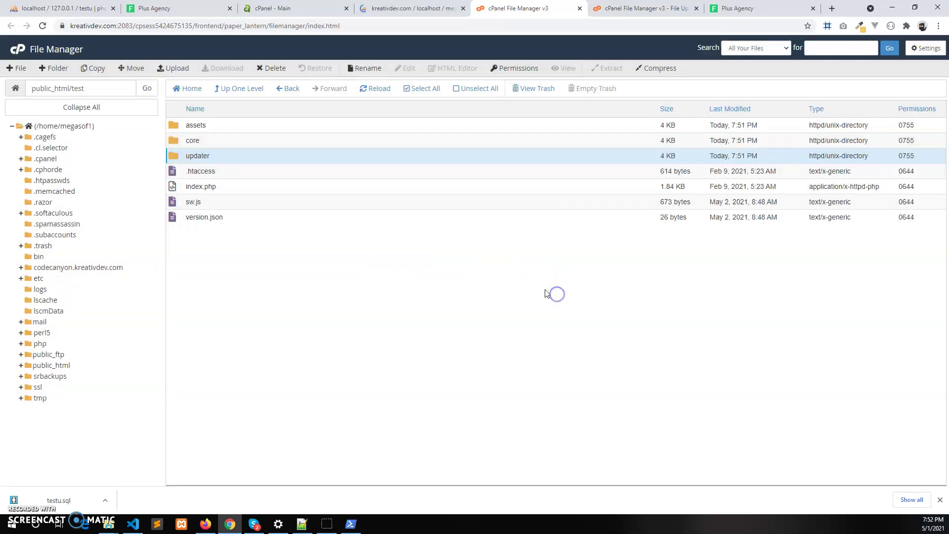
{"action": "double_click", "coordinate": [227, 144]}
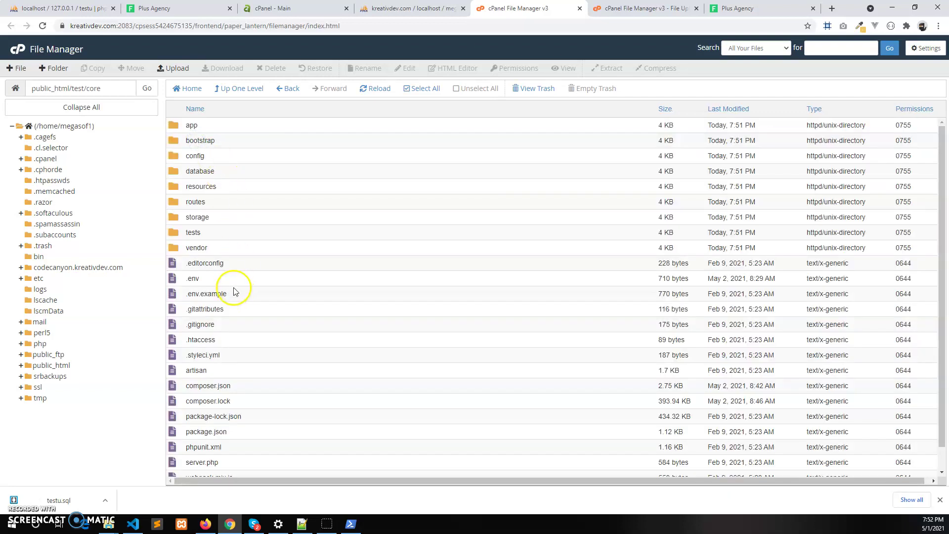
- Open core/.env in the File Manager text editor
{"action": "left_click", "coordinate": [232, 285]}
{"action": "right_click", "coordinate": [245, 282]}
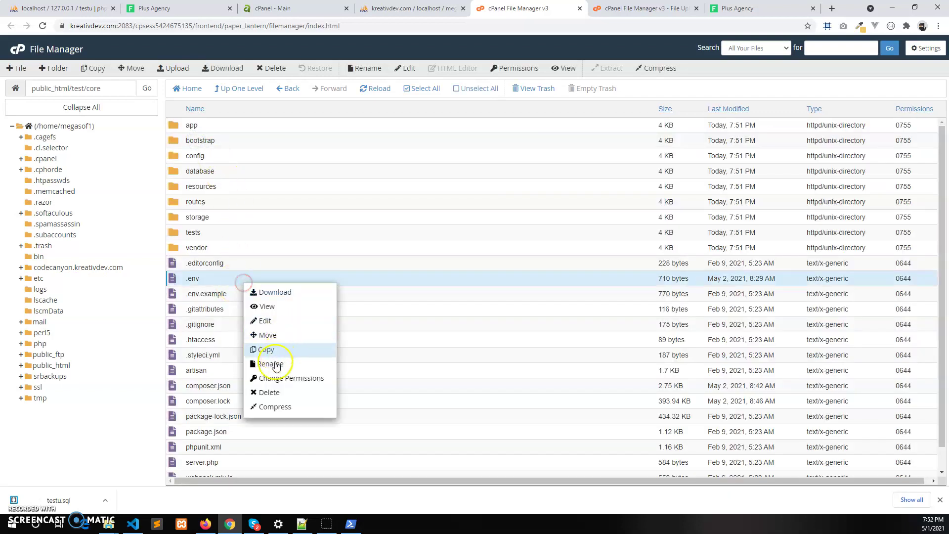
{"action": "left_click", "coordinate": [265, 321]}
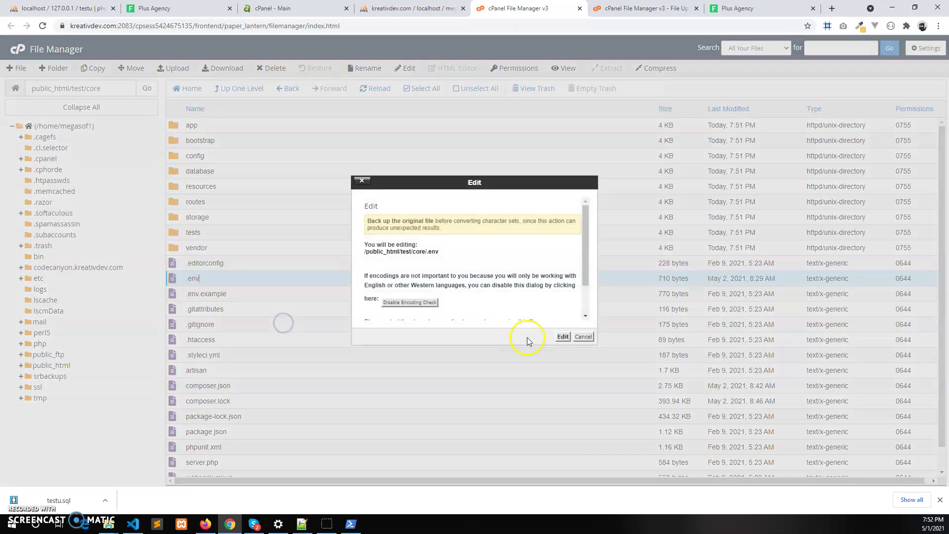
{"action": "left_click", "coordinate": [564, 337]}
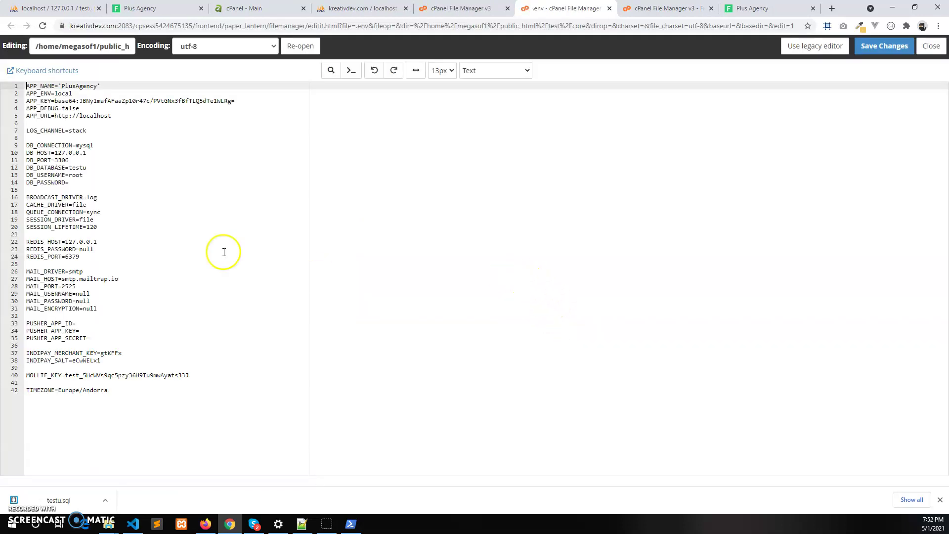
- Set DB_DATABASE and DB_USERNAME to megasof1_test, fill in DB_PASSWORD, and save .env
{"action": "left_click", "coordinate": [141, 227]}
{"action": "double_click", "coordinate": [78, 167]}
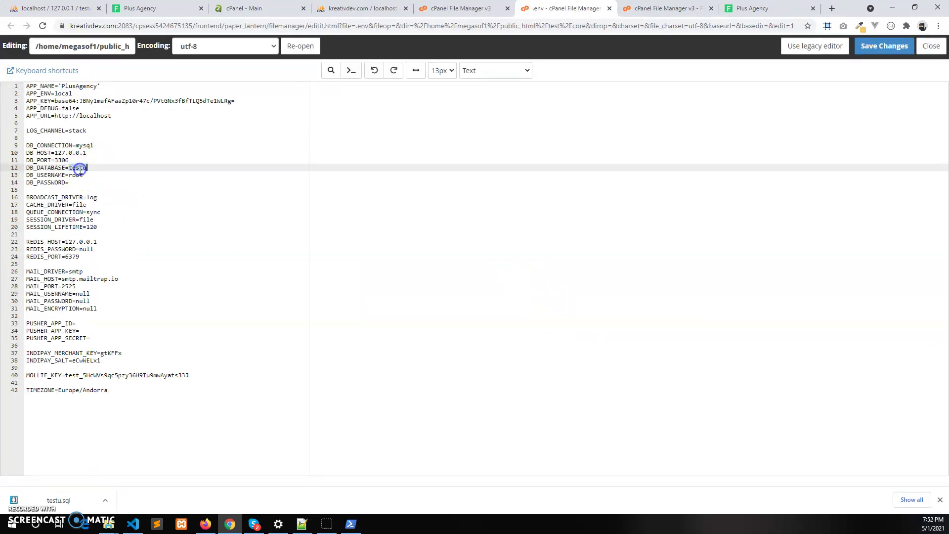
{"action": "key", "text": "ctrl+v"}
{"action": "double_click", "coordinate": [78, 175]}
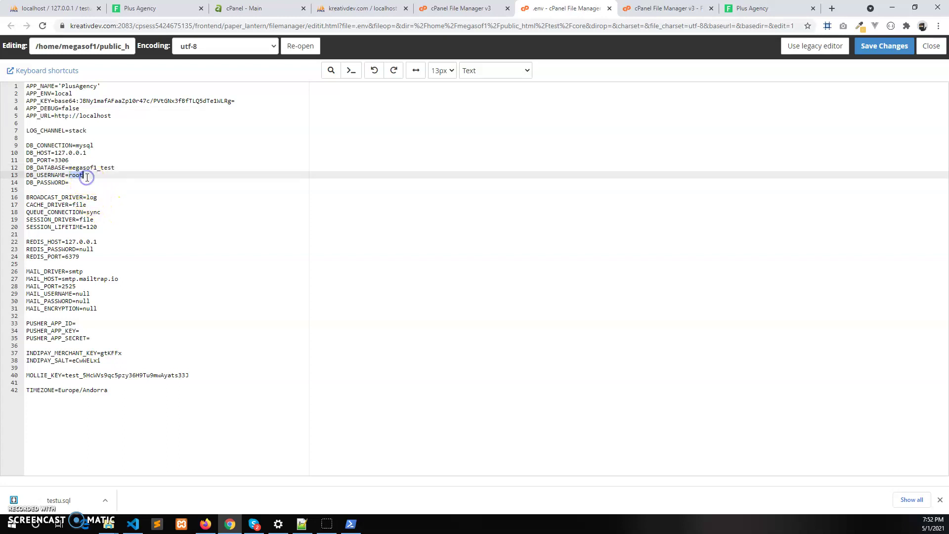
{"action": "key", "text": "ctrl+v"}
{"action": "left_click", "coordinate": [88, 184]}
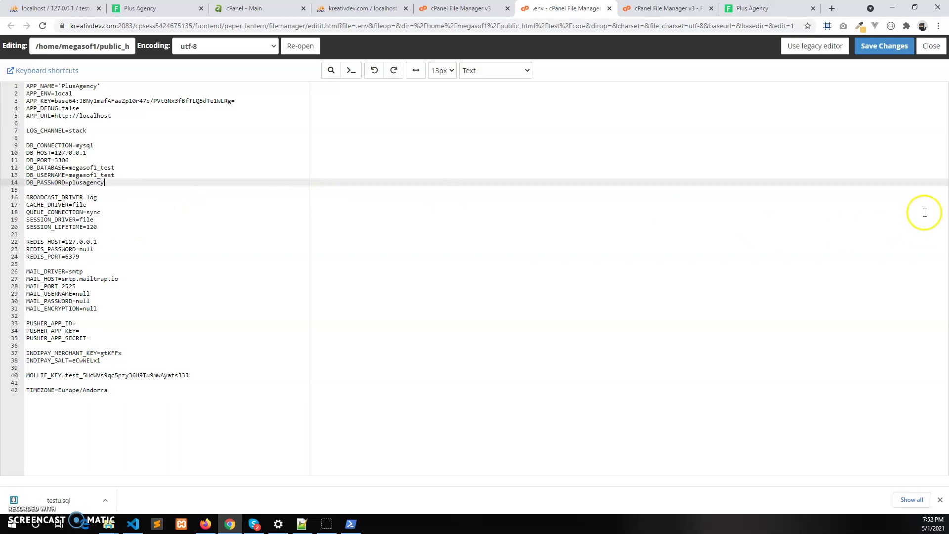
{"action": "left_click", "coordinate": [884, 45]}
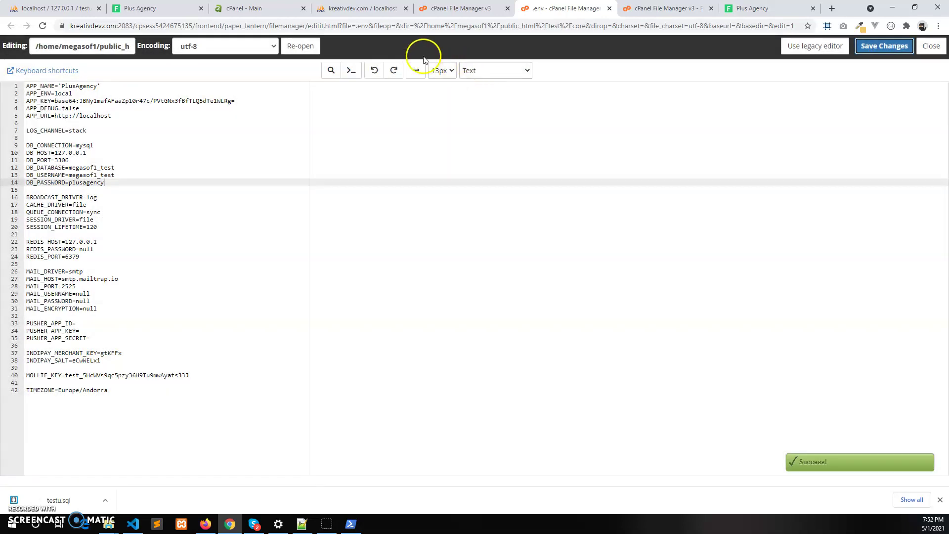
- Verify in phpMyAdmin that the testu.sql import succeeded, then return to the saved .env
{"action": "left_click", "coordinate": [364, 9]}
{"action": "left_click_drag", "start_coordinate": [340, 88], "coordinate": [161, 79]}
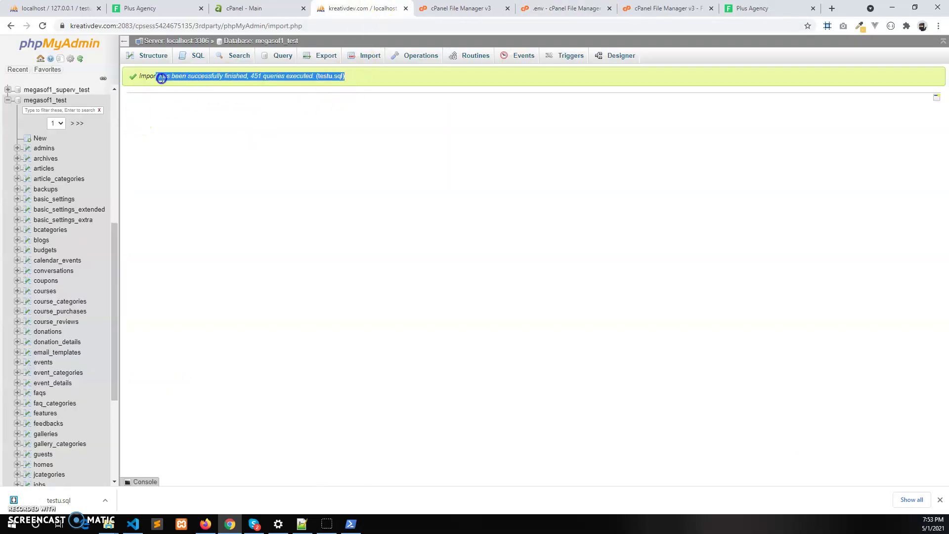
{"action": "left_click", "coordinate": [563, 8]}
{"action": "left_click", "coordinate": [467, 7]}
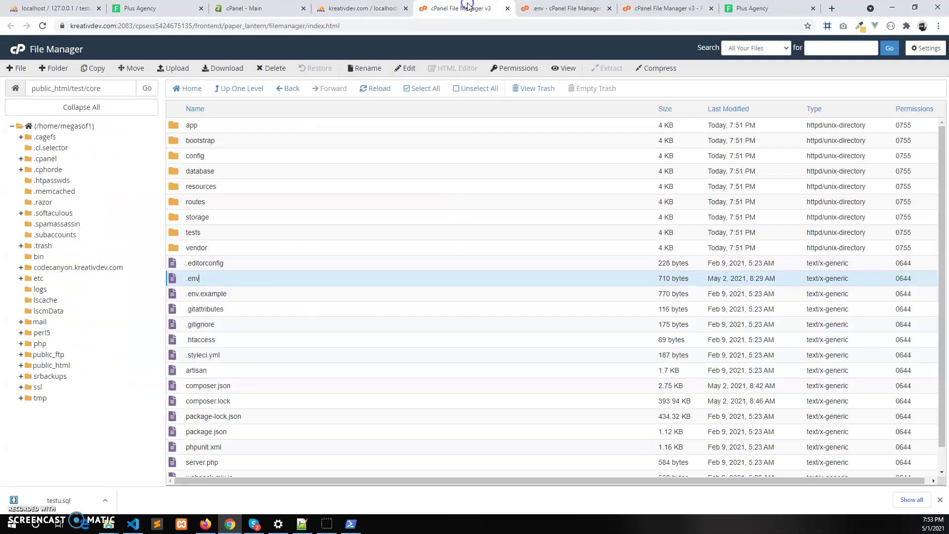
{"action": "left_click", "coordinate": [564, 8]}
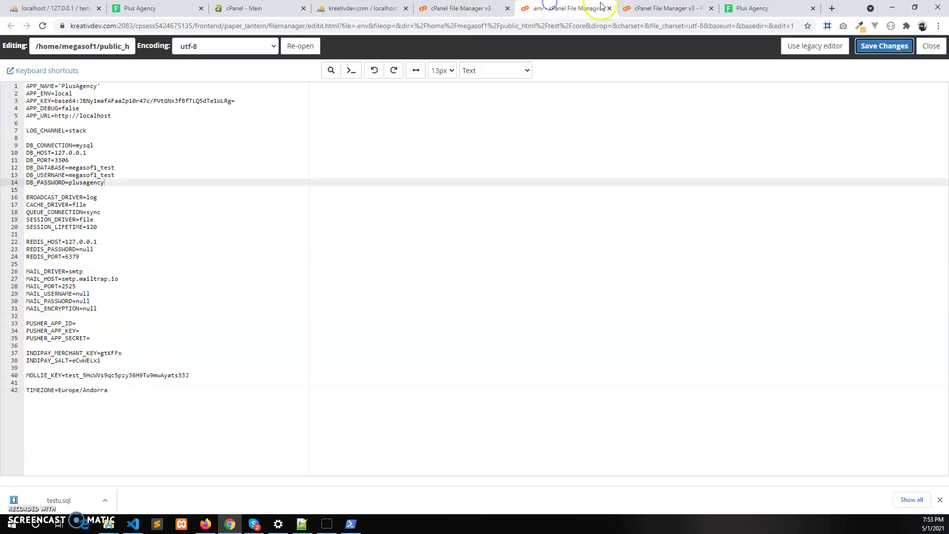
- Reload kreativdev.com/test and scroll down the updated Finlance homepage to its stats counters
{"action": "left_click", "coordinate": [749, 6]}
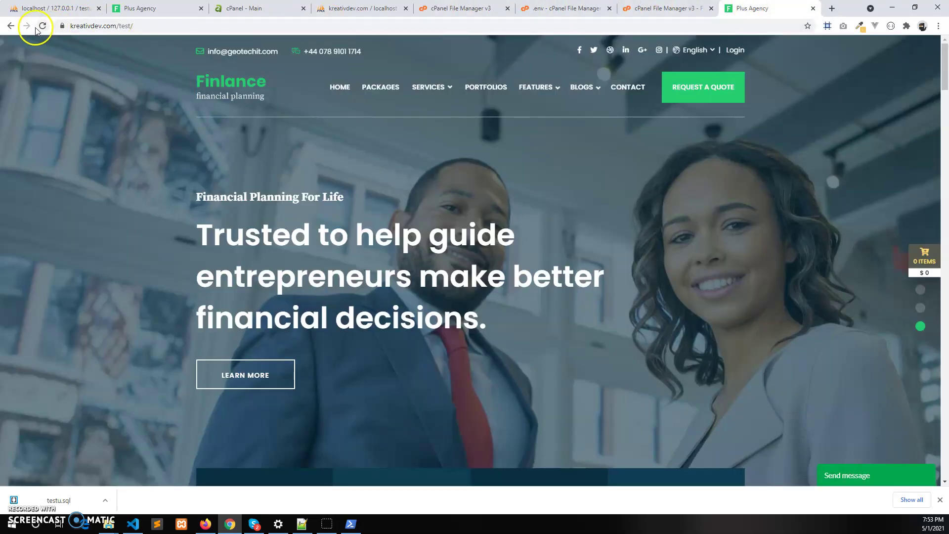
{"action": "left_click", "coordinate": [89, 24]}
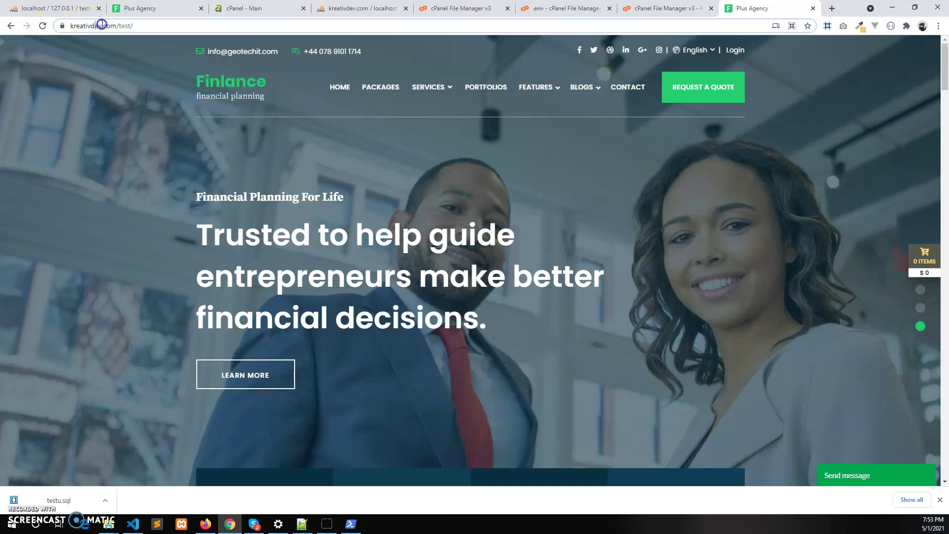
{"action": "left_click", "coordinate": [309, 189]}
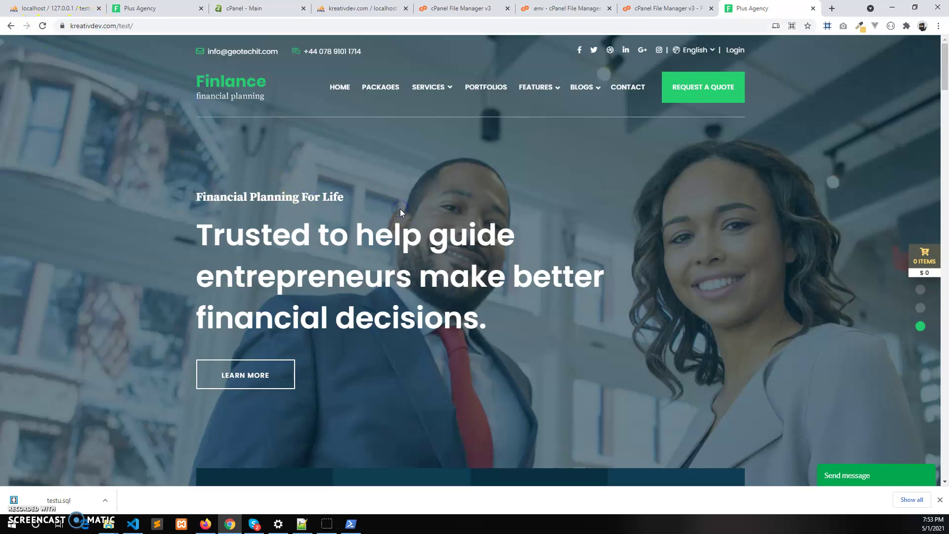
{"action": "key", "text": "F5"}
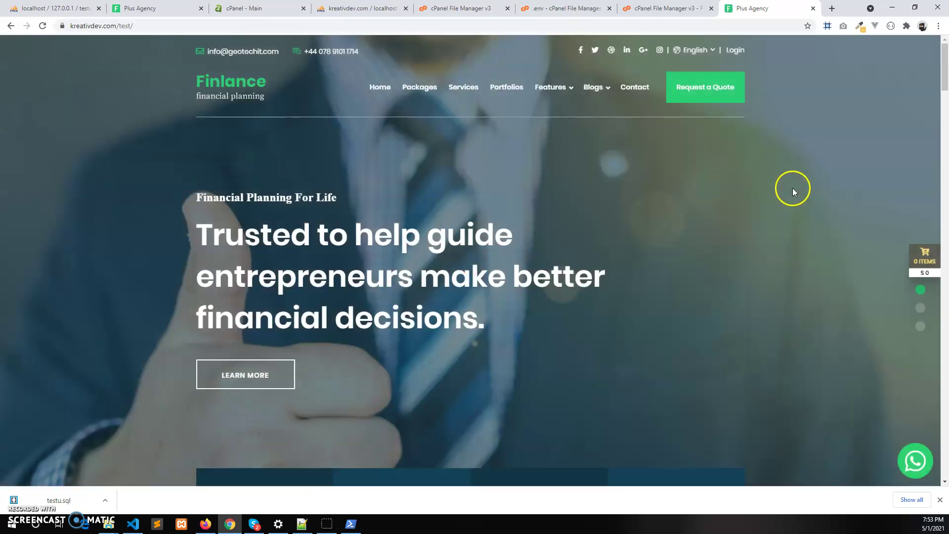
{"action": "scroll", "coordinate": [503, 292], "scroll_direction": "down", "scroll_amount": 15}
{"action": "scroll", "coordinate": [503, 305], "scroll_direction": "down", "scroll_amount": 7}
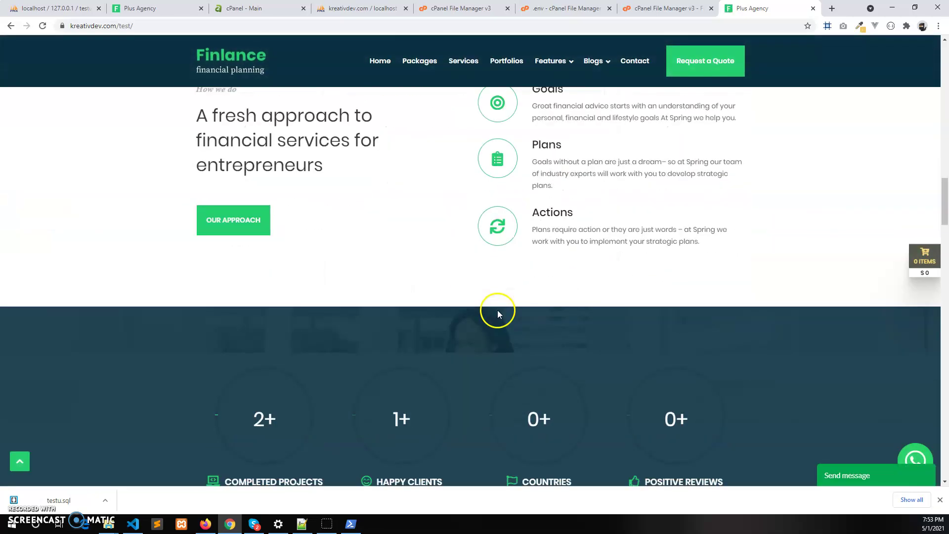